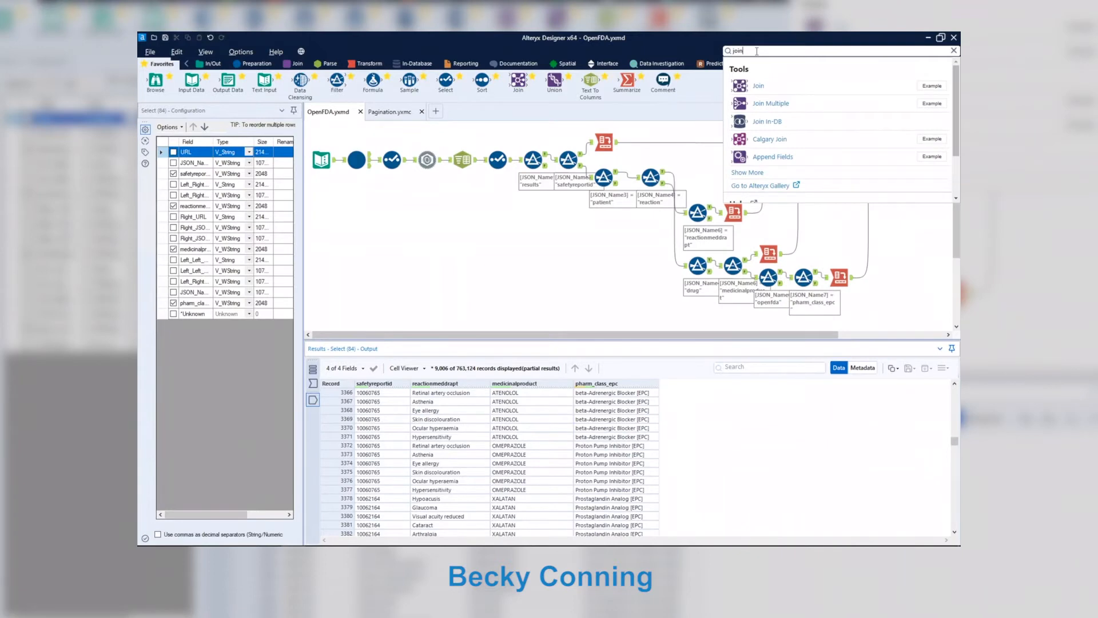
# Search the tools for 'predict', then inspect the starting Text Input's request URL in a widened configuration pane.
pyautogui.hotkey('ctrl', 'a')
pyautogui.write('predict')
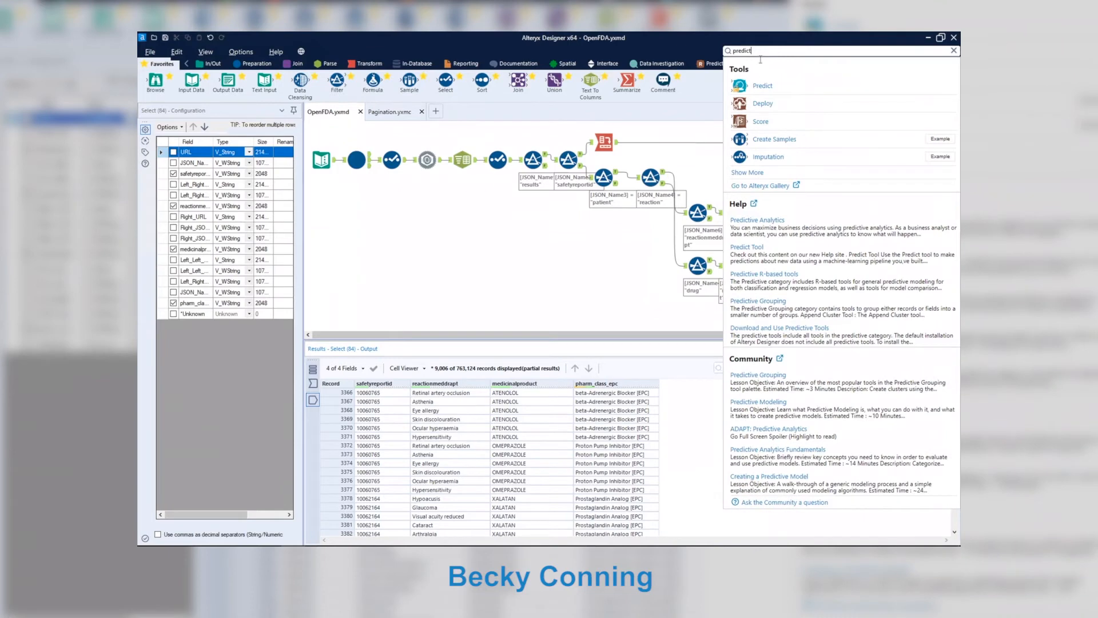
pyautogui.click(558, 242)
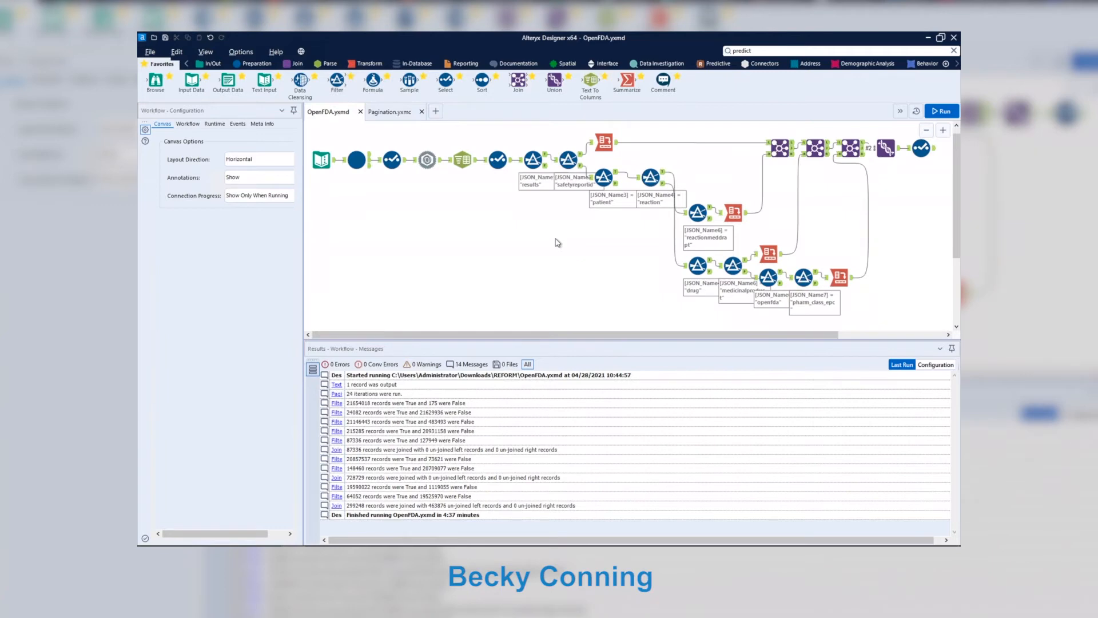
pyautogui.click(318, 159)
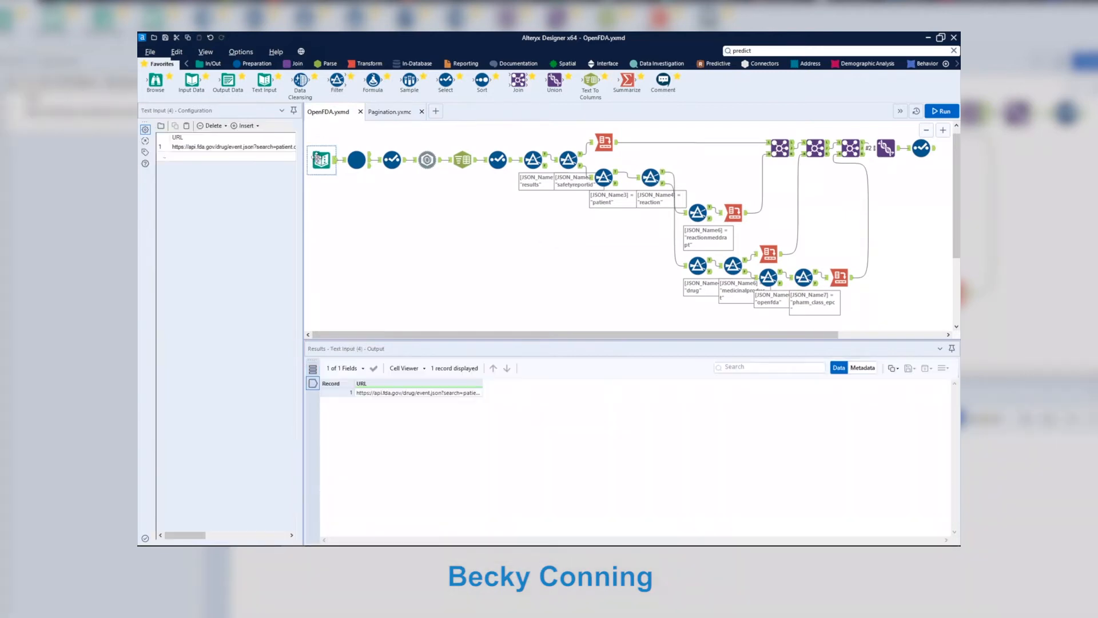
pyautogui.moveTo(304, 160); pyautogui.dragTo(496, 173)
# Open the Pagination.yxmc macro behind the Pagination tool in its own tab.
pyautogui.click(549, 160)
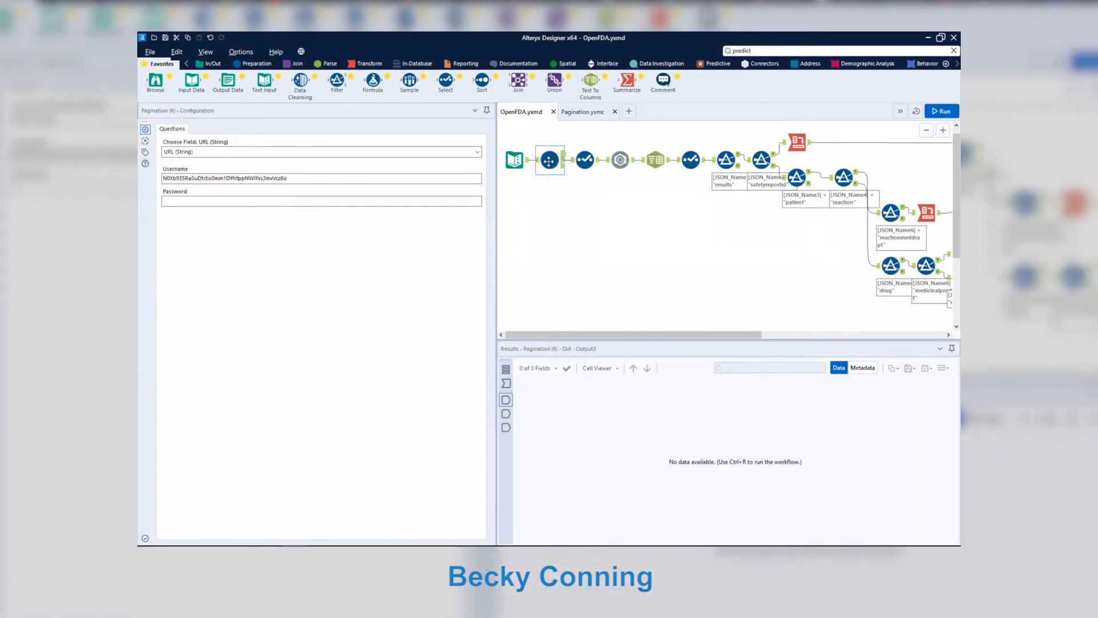
pyautogui.rightClick(549, 161)
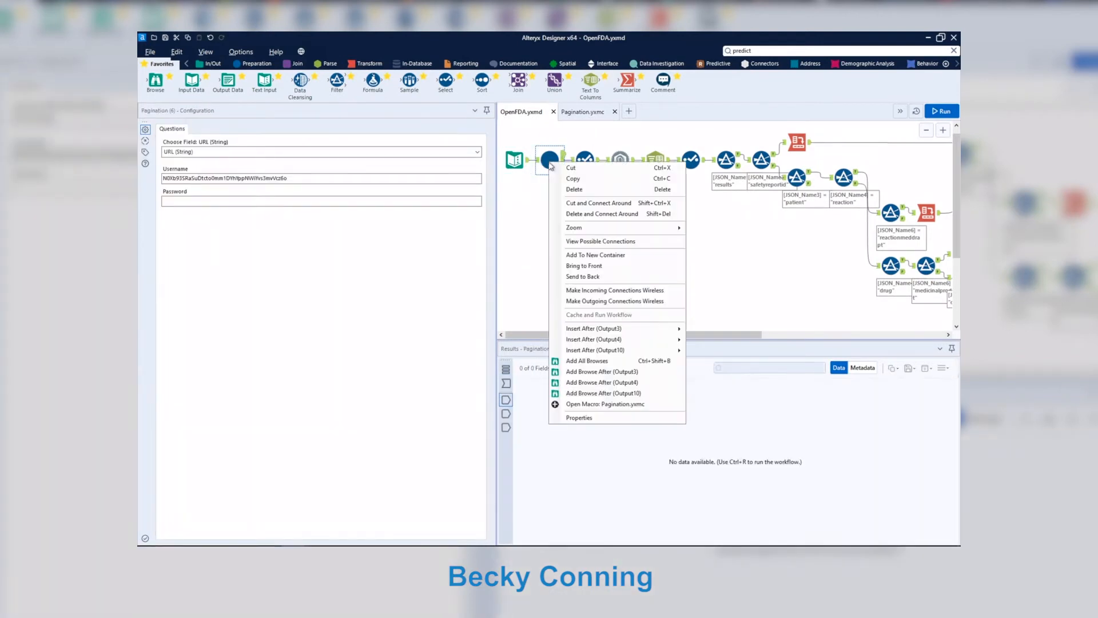
pyautogui.click(610, 404)
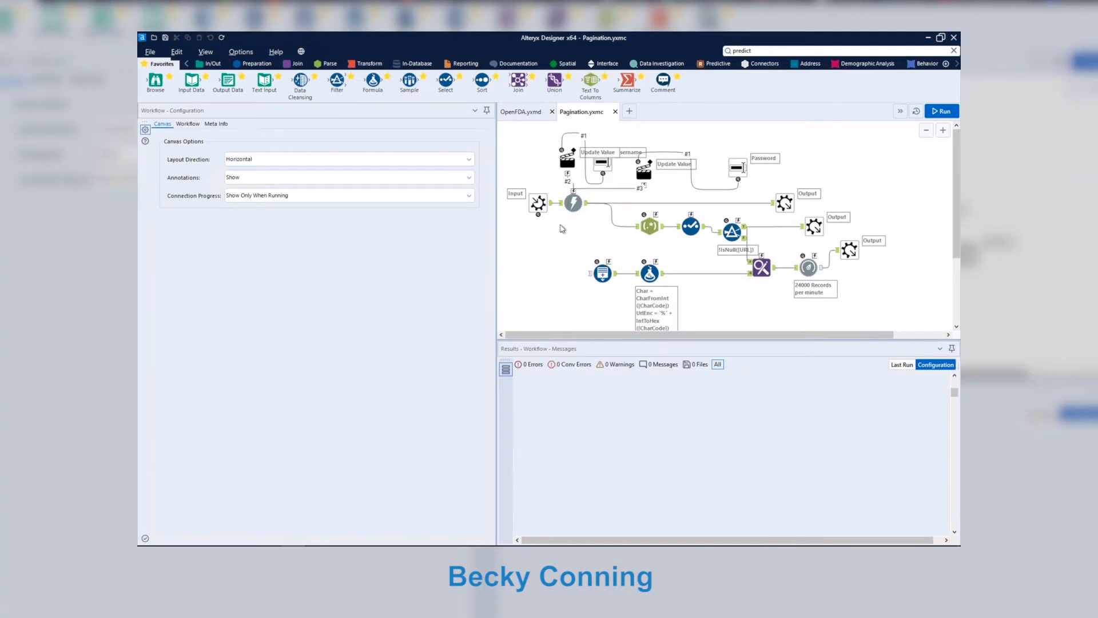
# Back in OpenFDA.yxmd, preview the JSON Parse, Text To Columns, Cross Tab and final Select outputs.
pyautogui.click(521, 112)
pyautogui.click(620, 160)
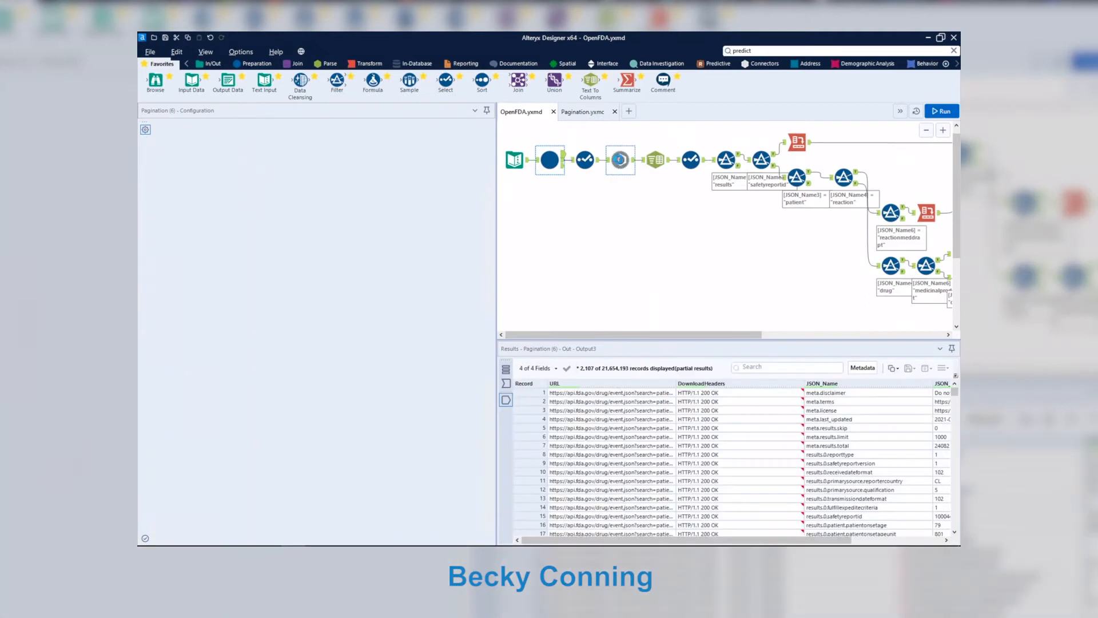
pyautogui.moveTo(702, 537); pyautogui.dragTo(791, 520)
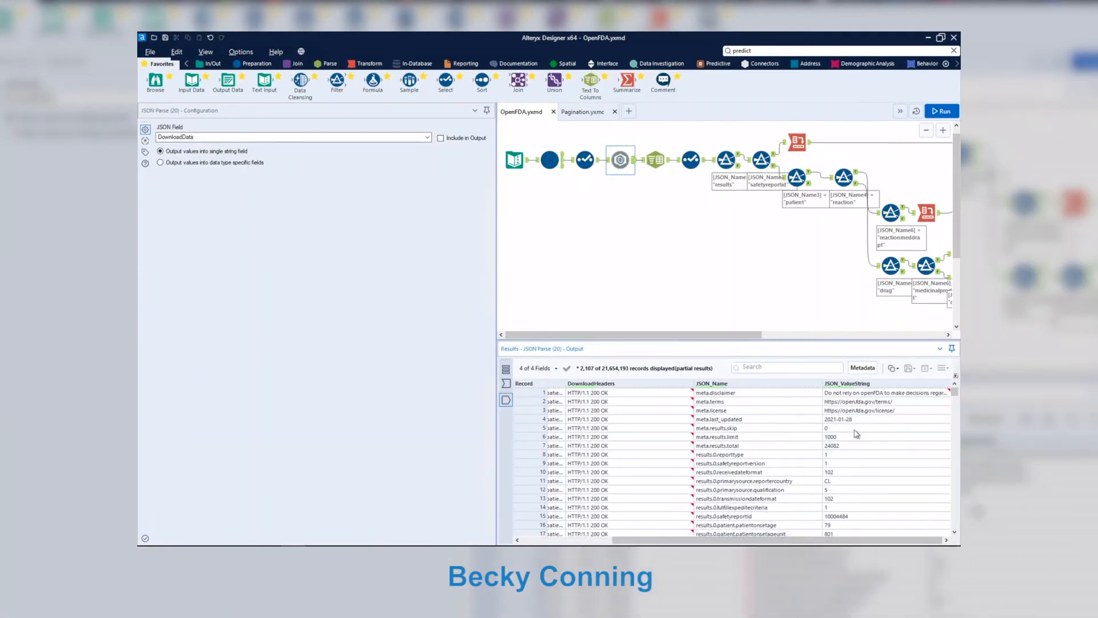
pyautogui.click(655, 159)
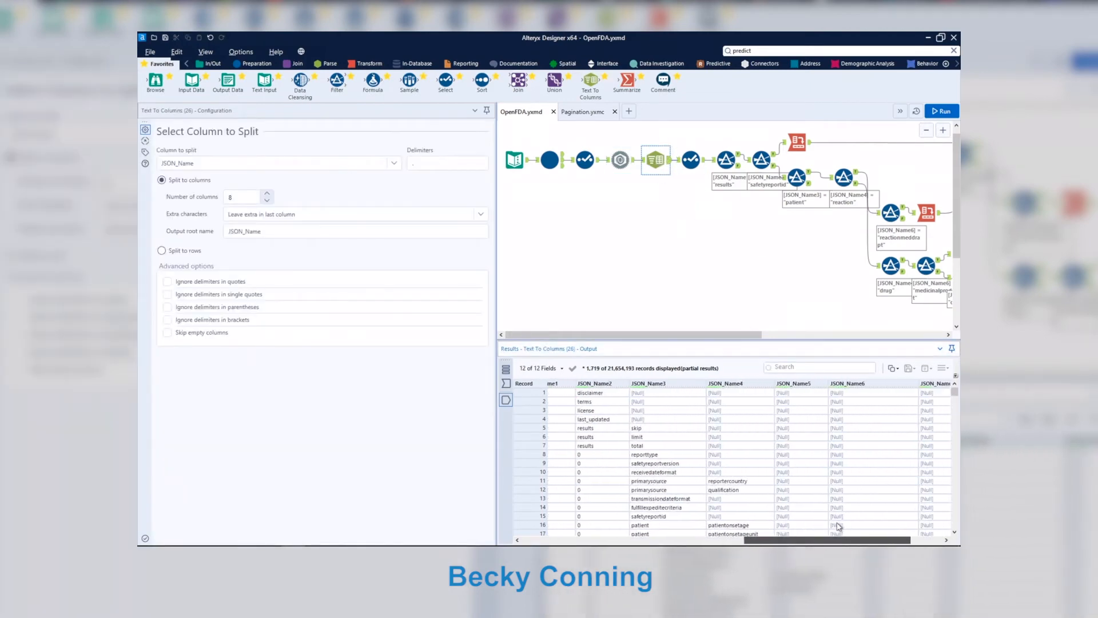
pyautogui.click(725, 160)
pyautogui.click(798, 143)
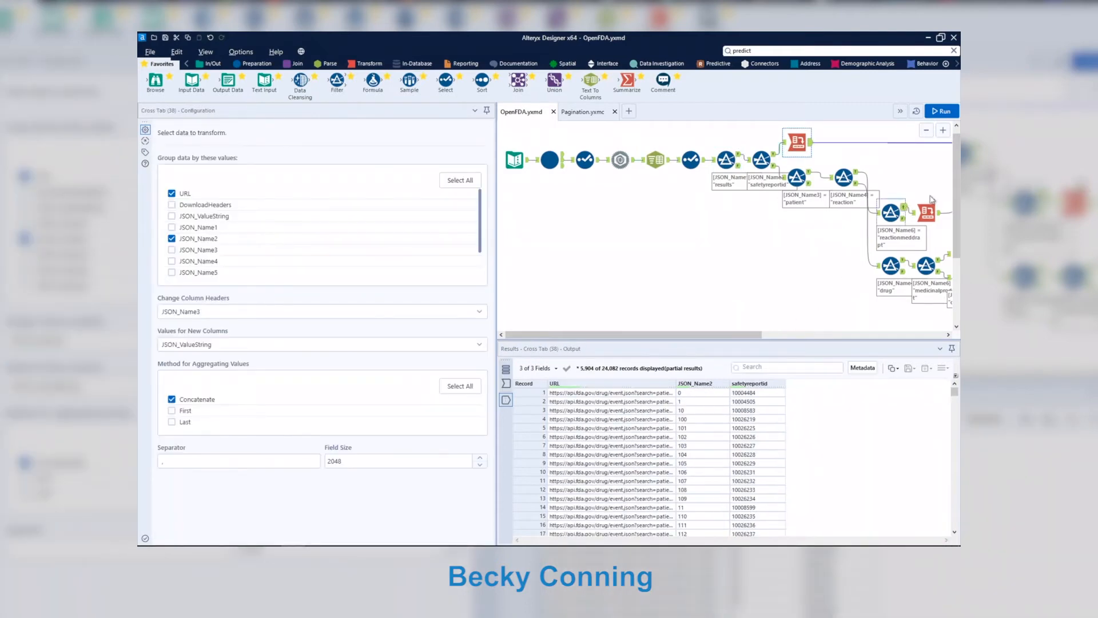
pyautogui.click(926, 212)
pyautogui.click(910, 334)
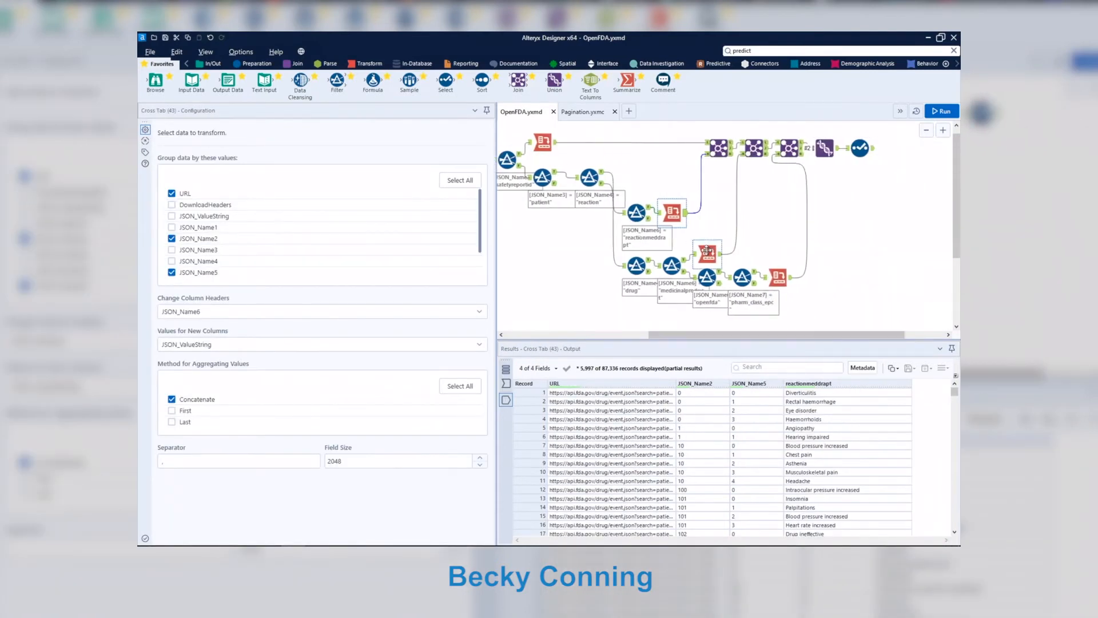
pyautogui.click(779, 278)
pyautogui.click(781, 280)
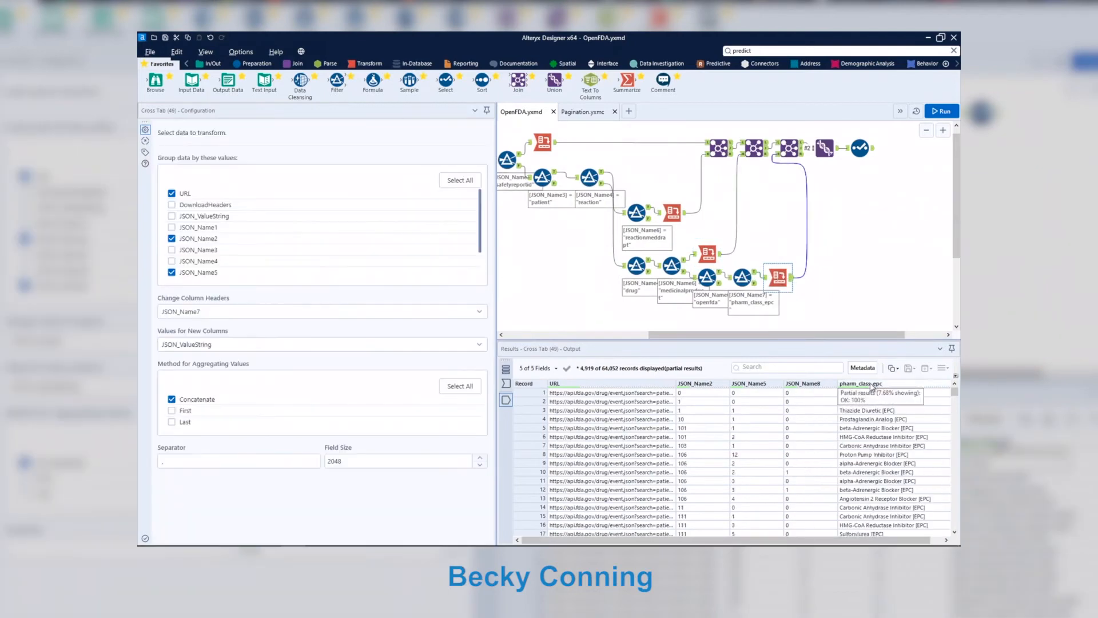
pyautogui.click(860, 148)
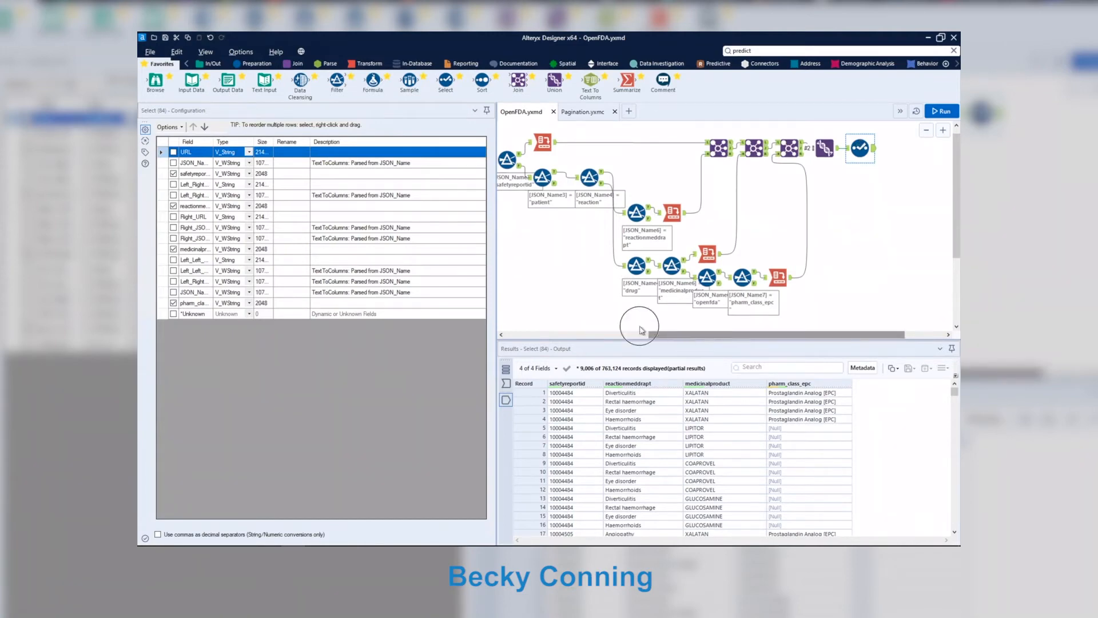
pyautogui.moveTo(652, 335); pyautogui.dragTo(510, 334)
# Select the GLAUCOMA drug-event request URL in the Text Input for copying.
pyautogui.click(516, 159)
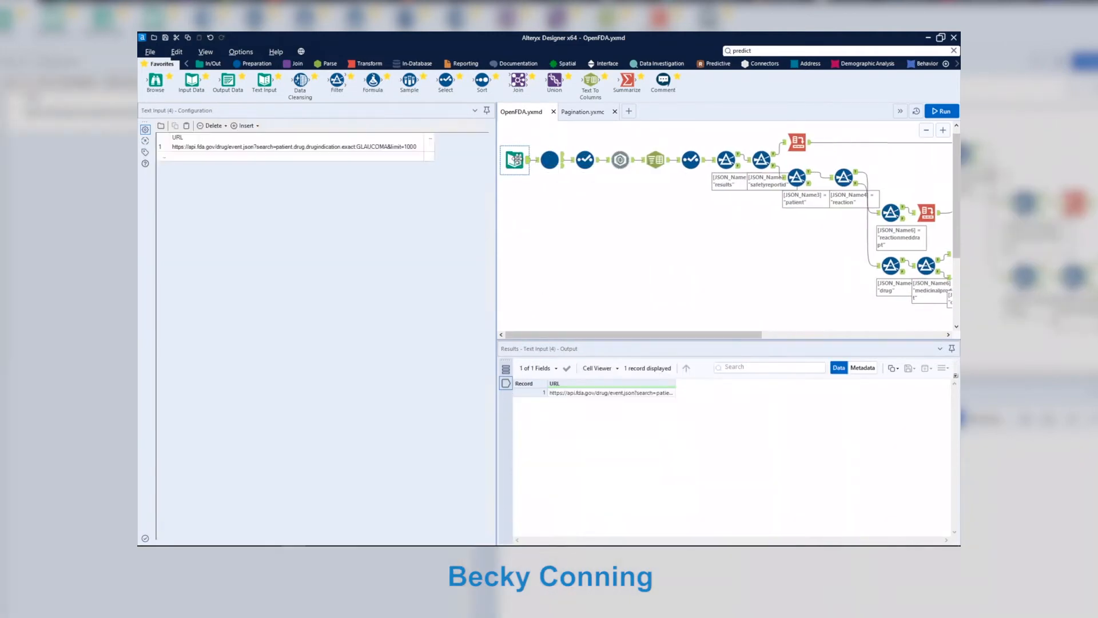
pyautogui.click(404, 147)
pyautogui.doubleClick(402, 146)
pyautogui.hotkey('ctrl', 'c')
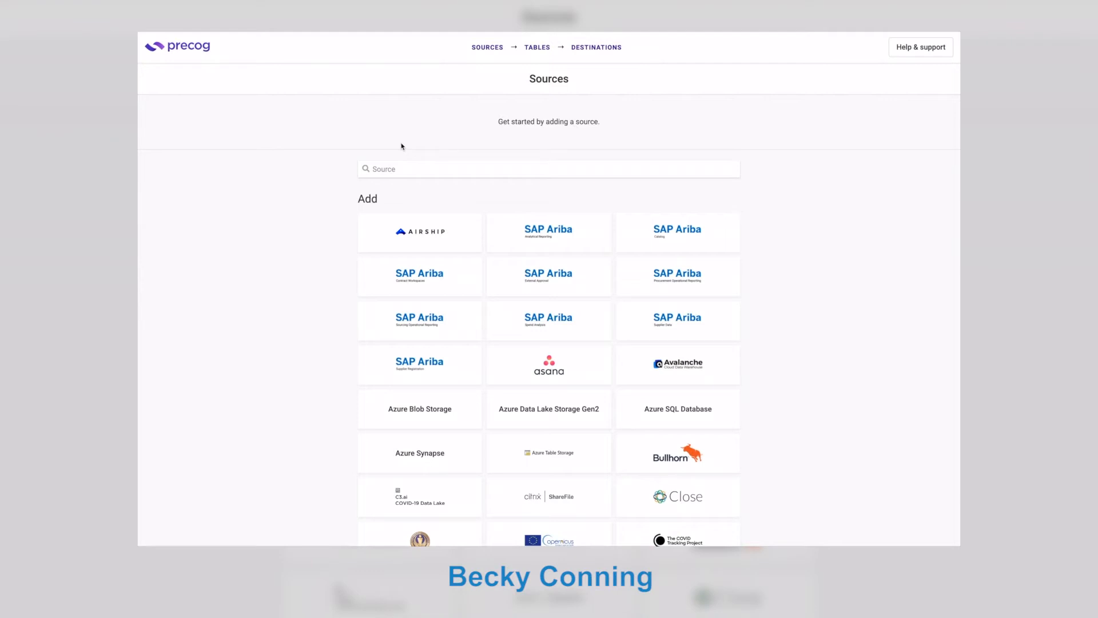
# Start a Web URL/API source named OpenFDA and paste the GLAUCOMA request URL.
pyautogui.write('web')
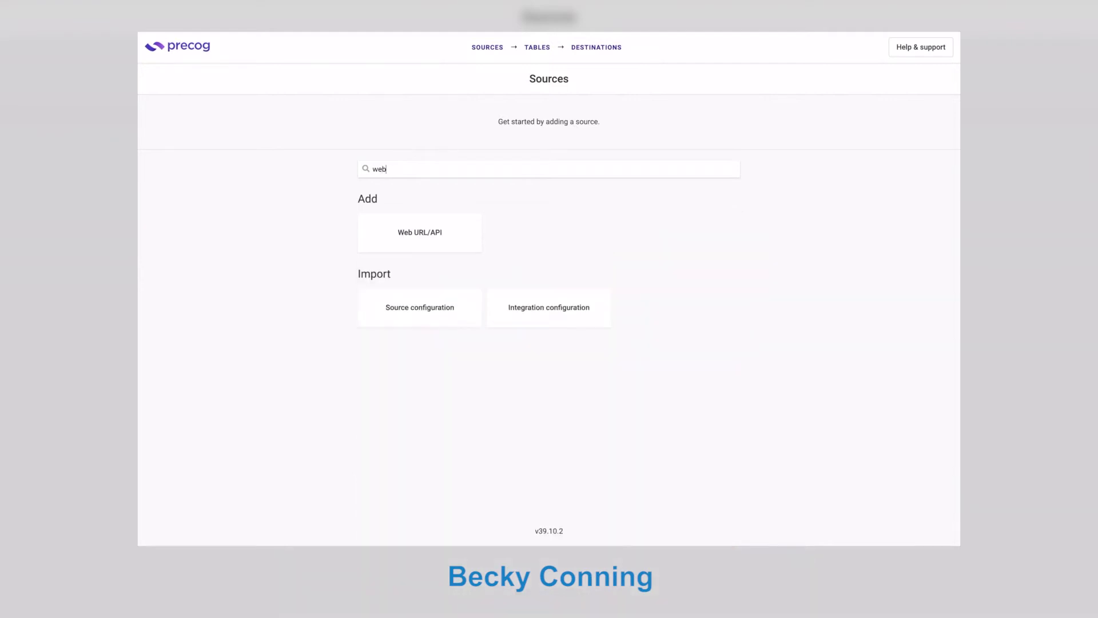
pyautogui.click(402, 223)
pyautogui.click(387, 141)
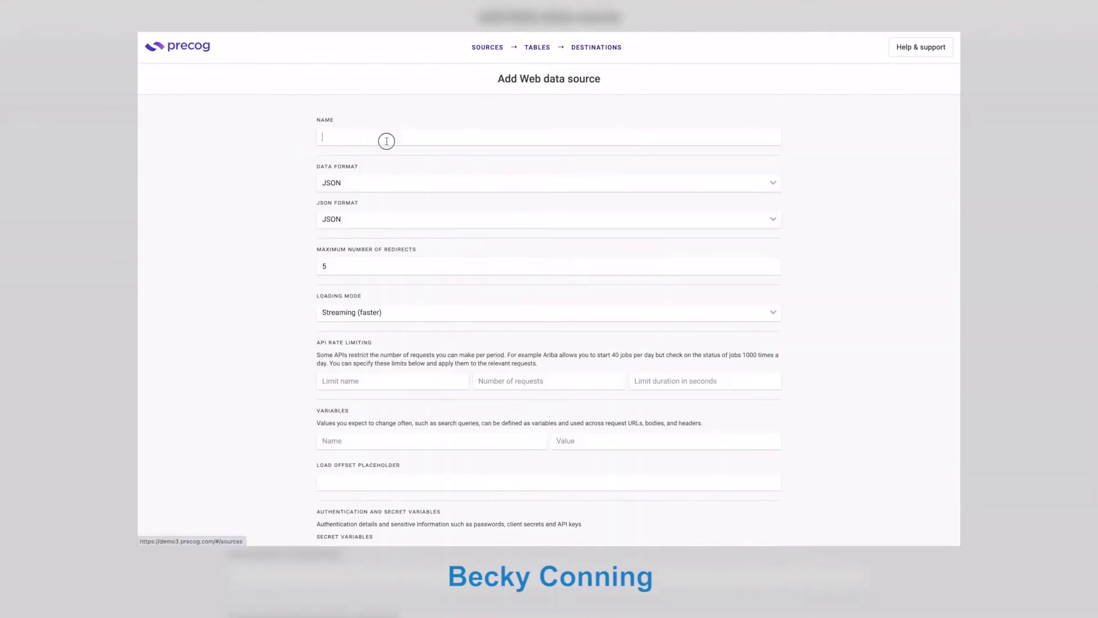
pyautogui.write('OpenFDA')
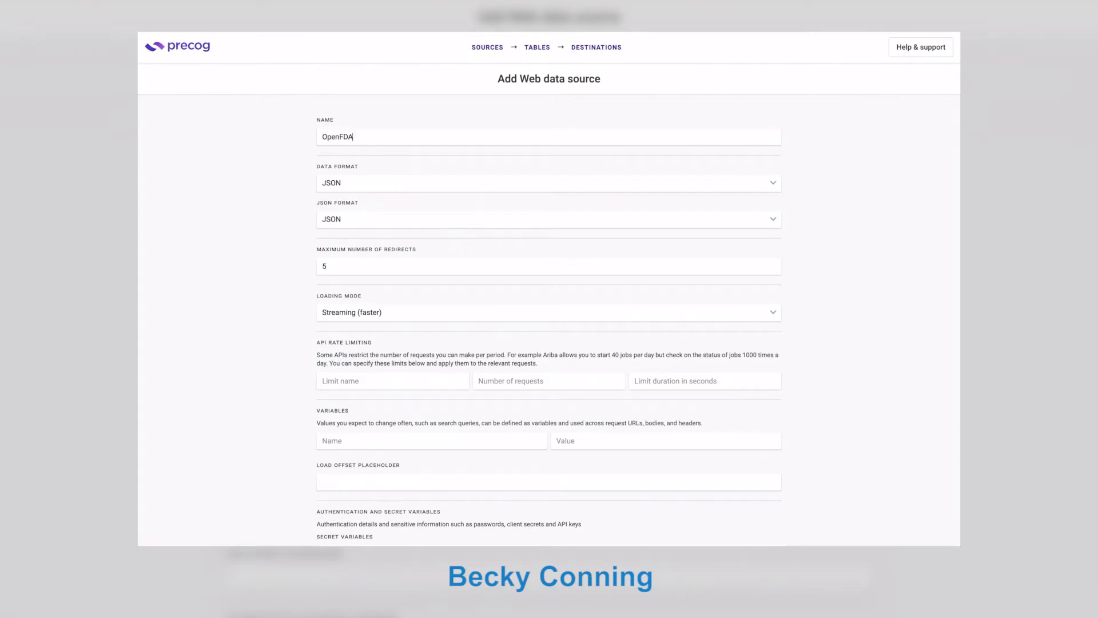
pyautogui.scroll(-6, 428, 411)
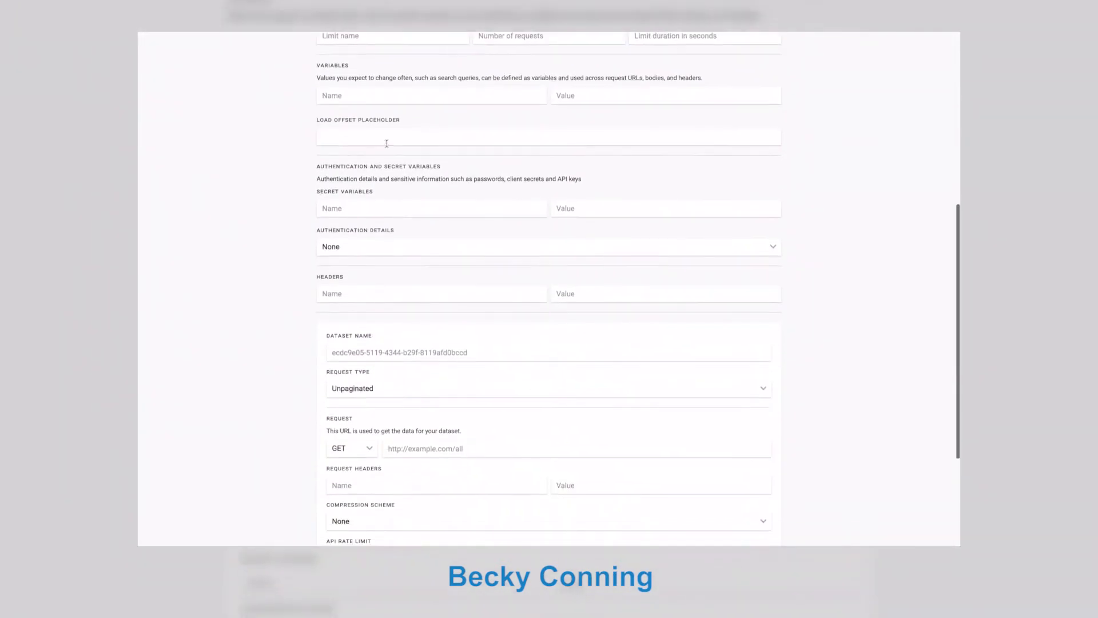
pyautogui.click(425, 450)
pyautogui.hotkey('ctrl', 'v')
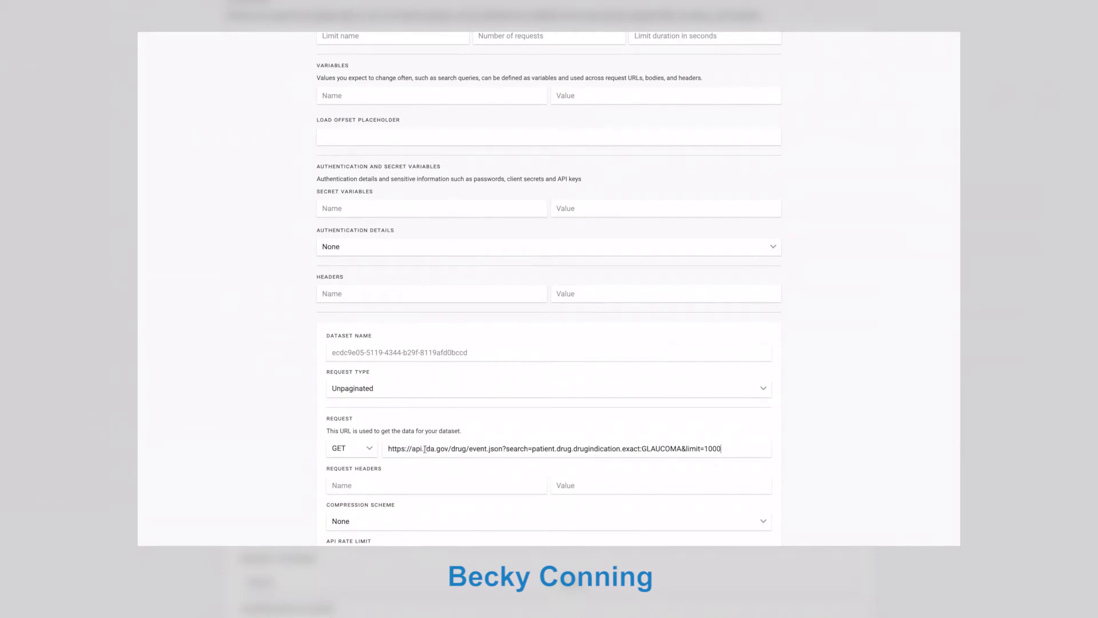
# Name the dataset Adverse Events, set request type to paginated via header, and add the source.
pyautogui.click(371, 350)
pyautogui.write('A')
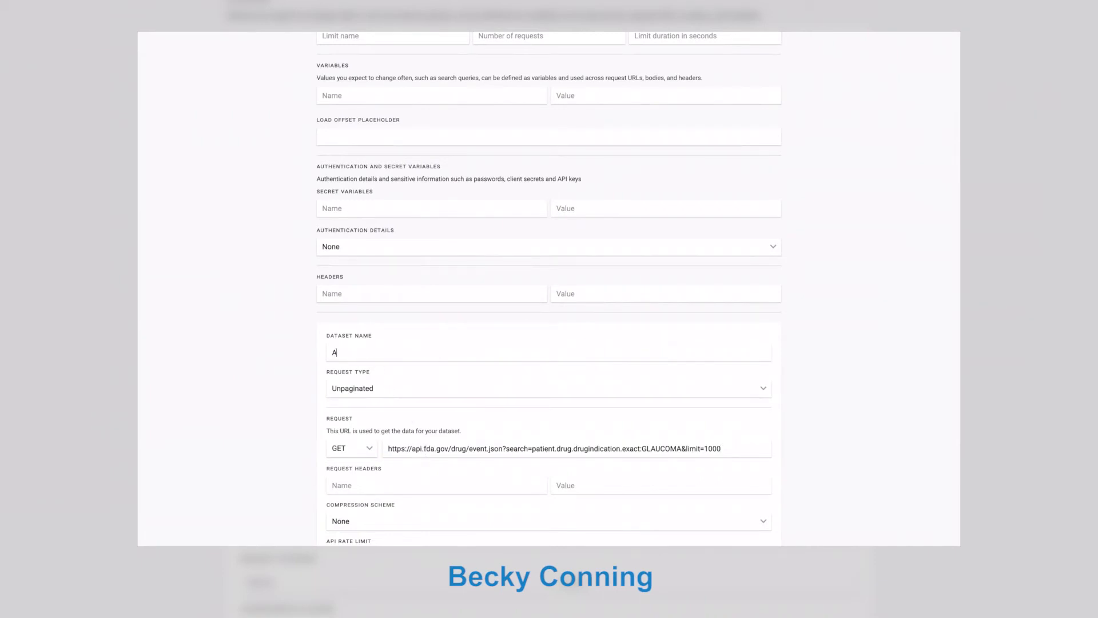
pyautogui.write('dverse Events')
pyautogui.scroll(-3, 601, 241)
pyautogui.click(600, 236)
pyautogui.click(600, 245)
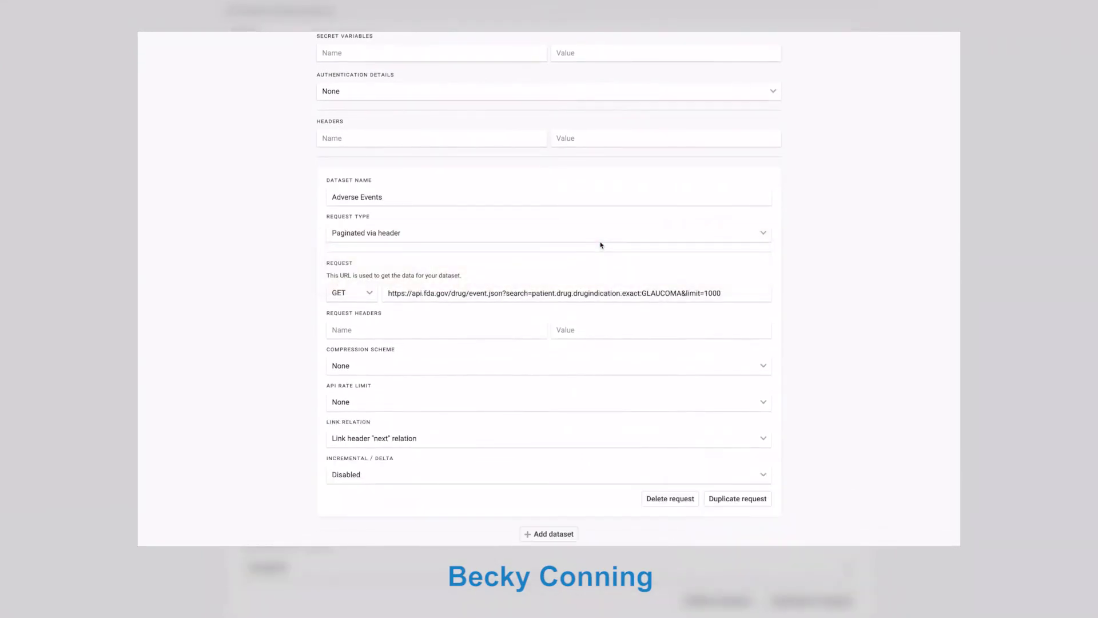
pyautogui.scroll(-1, 600, 244)
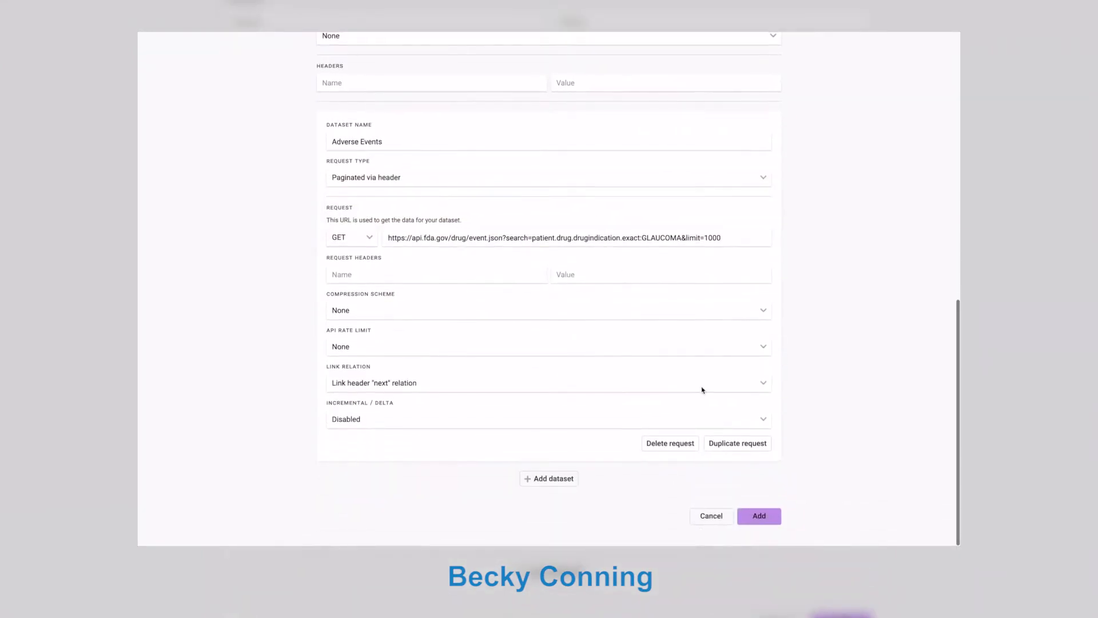
pyautogui.click(760, 517)
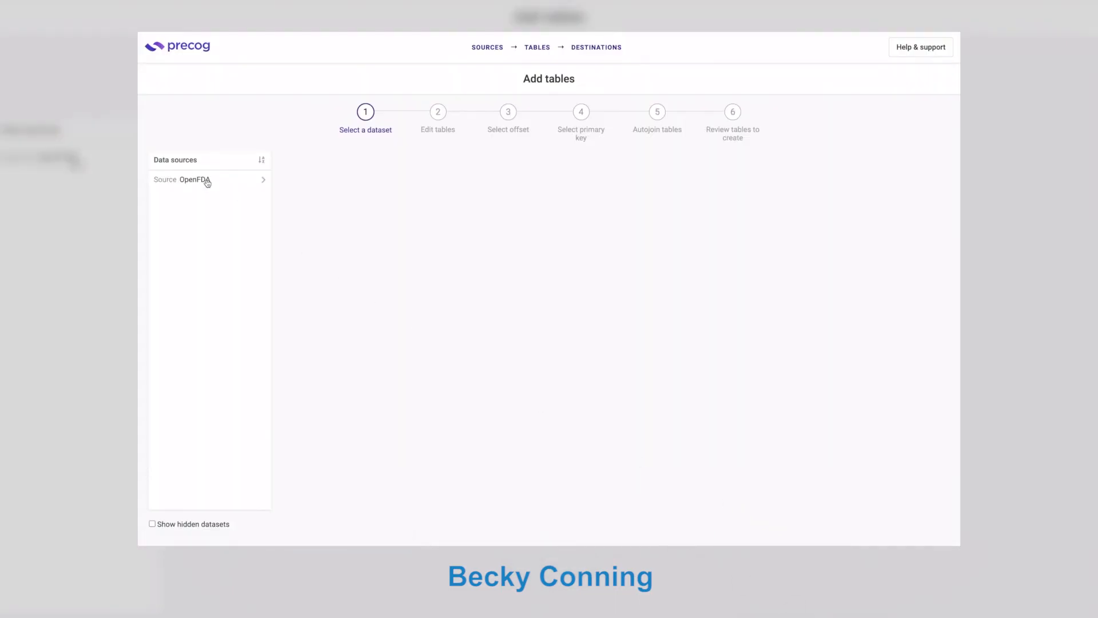
# Pick the OpenFDA Adverse Events dataset, accept inferred tables and offset, and make Safetyreportid the primary key.
pyautogui.click(207, 180)
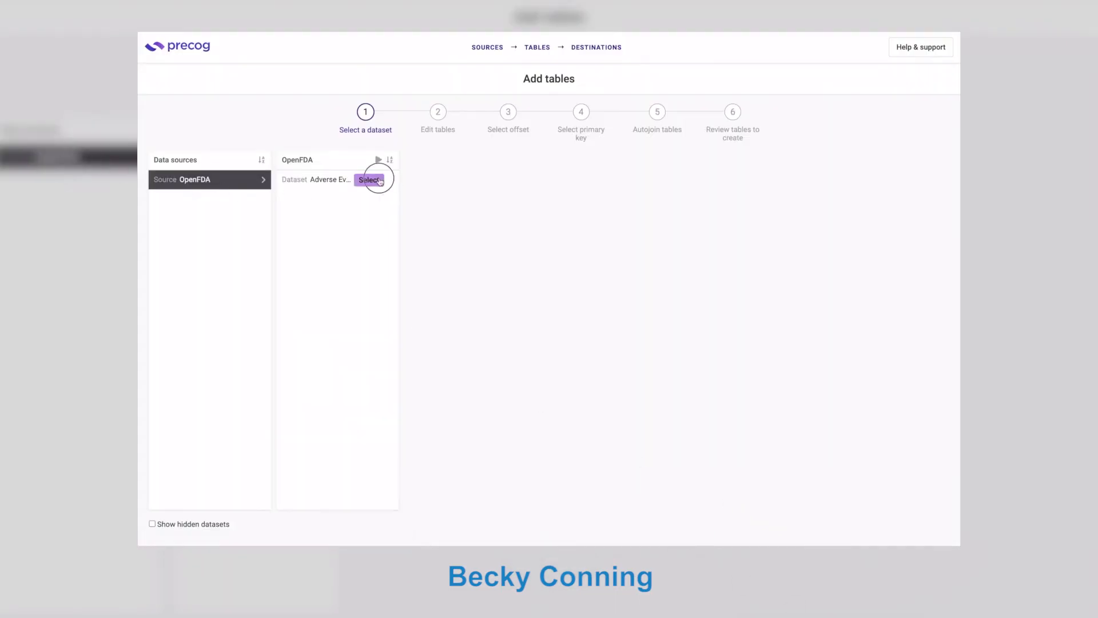
pyautogui.click(380, 180)
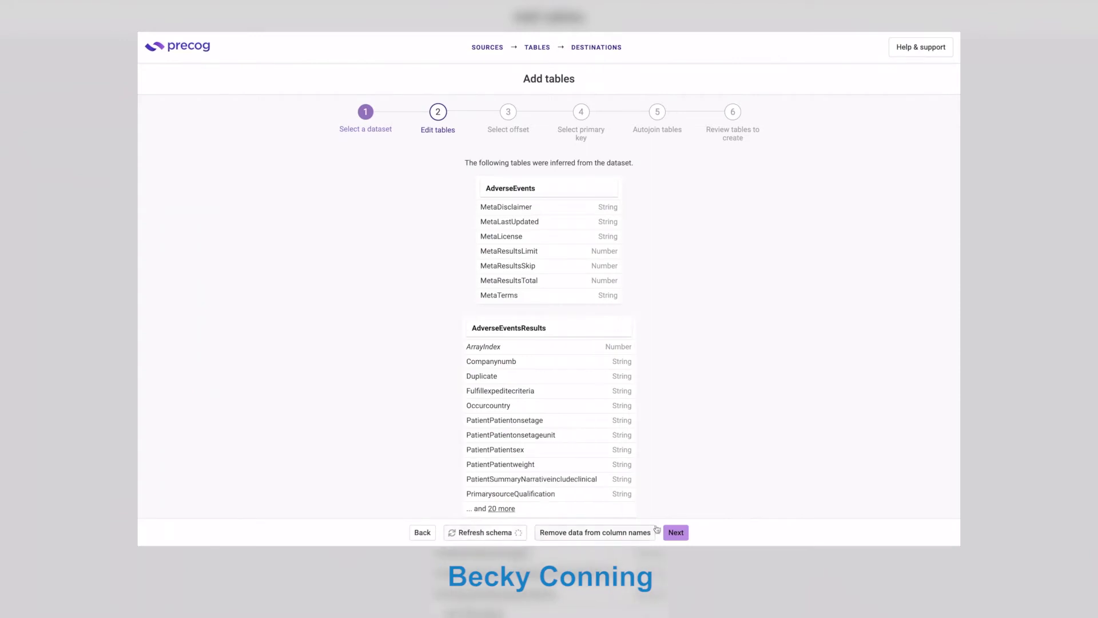
pyautogui.click(675, 532)
pyautogui.click(613, 533)
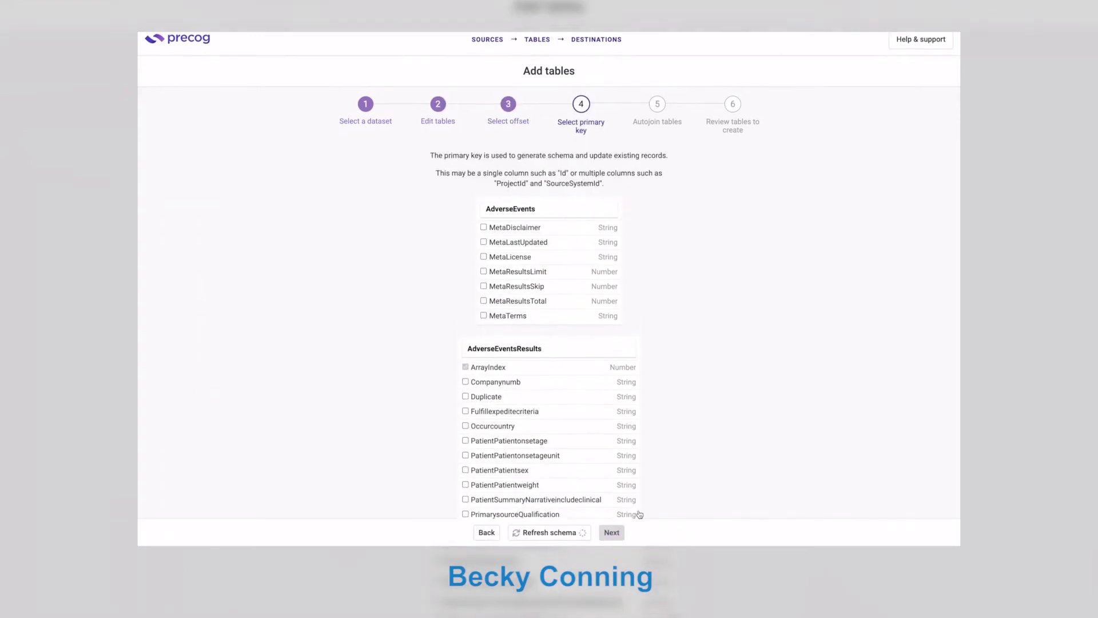
pyautogui.scroll(-5, 640, 514)
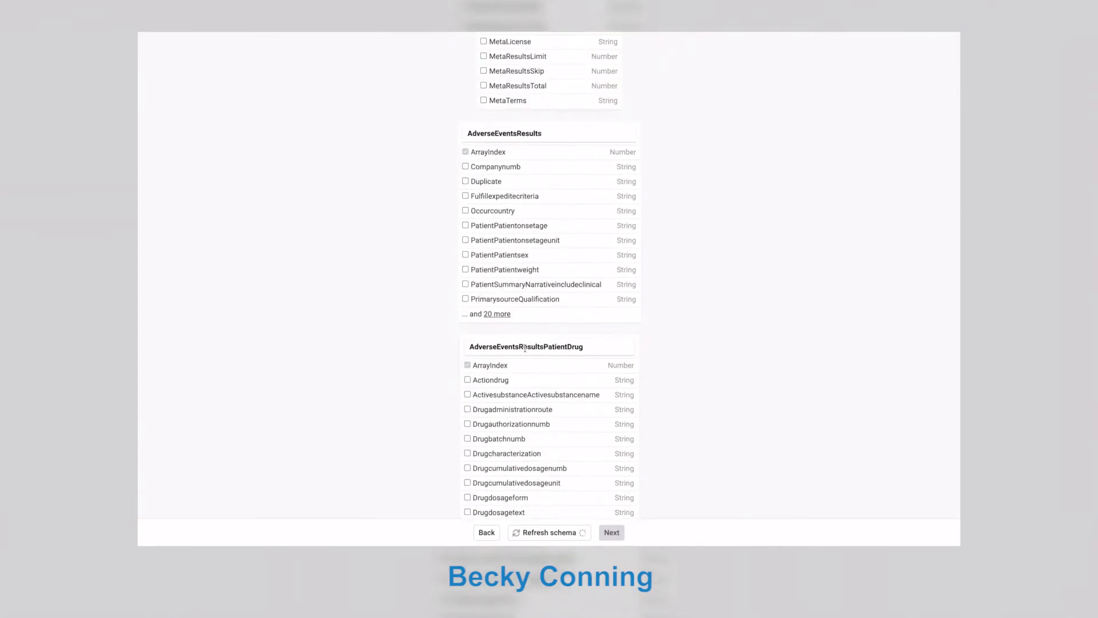
pyautogui.click(502, 314)
pyautogui.scroll(-2, 502, 316)
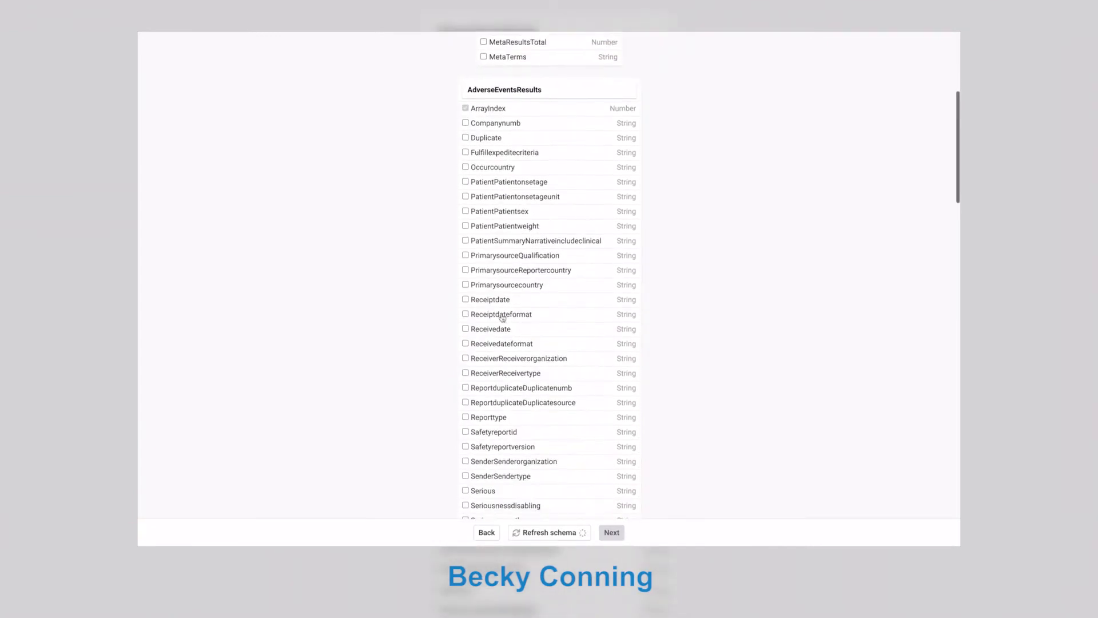
pyautogui.click(501, 395)
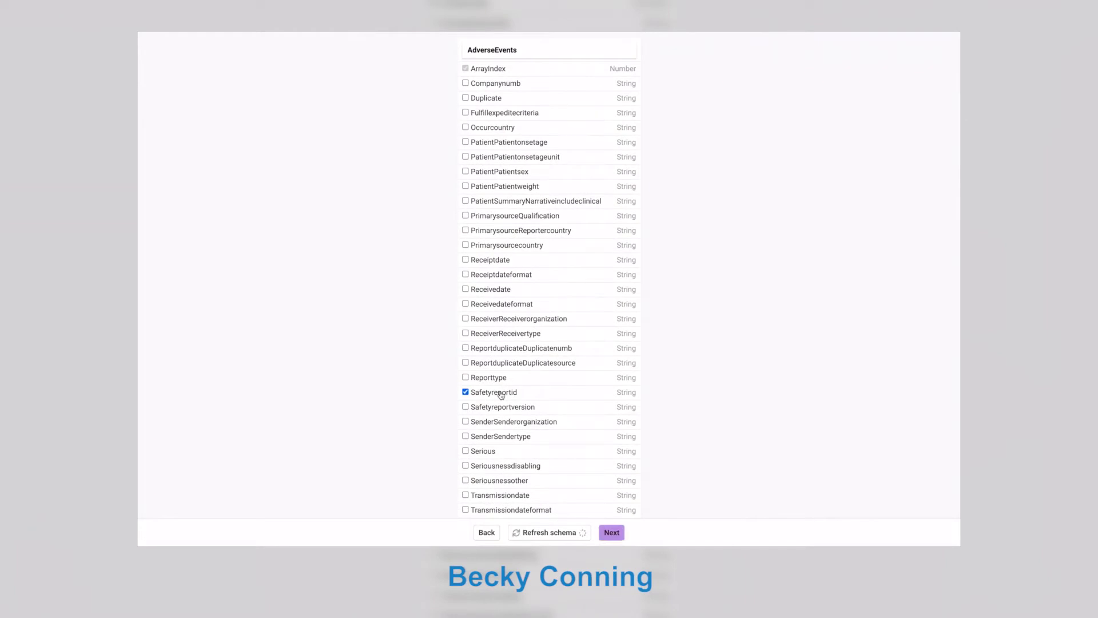
pyautogui.click(618, 537)
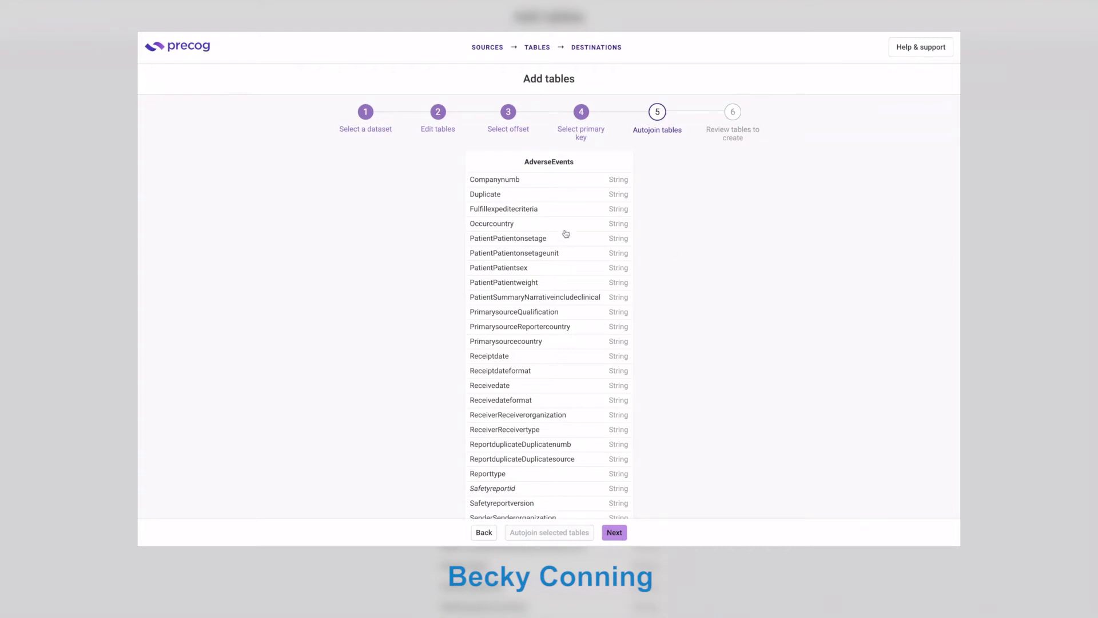
# Mark the PharmClassEpc, AdverseEventsPatientDrug and AdverseEvents tables for autojoining.
pyautogui.scroll(-5, 565, 235)
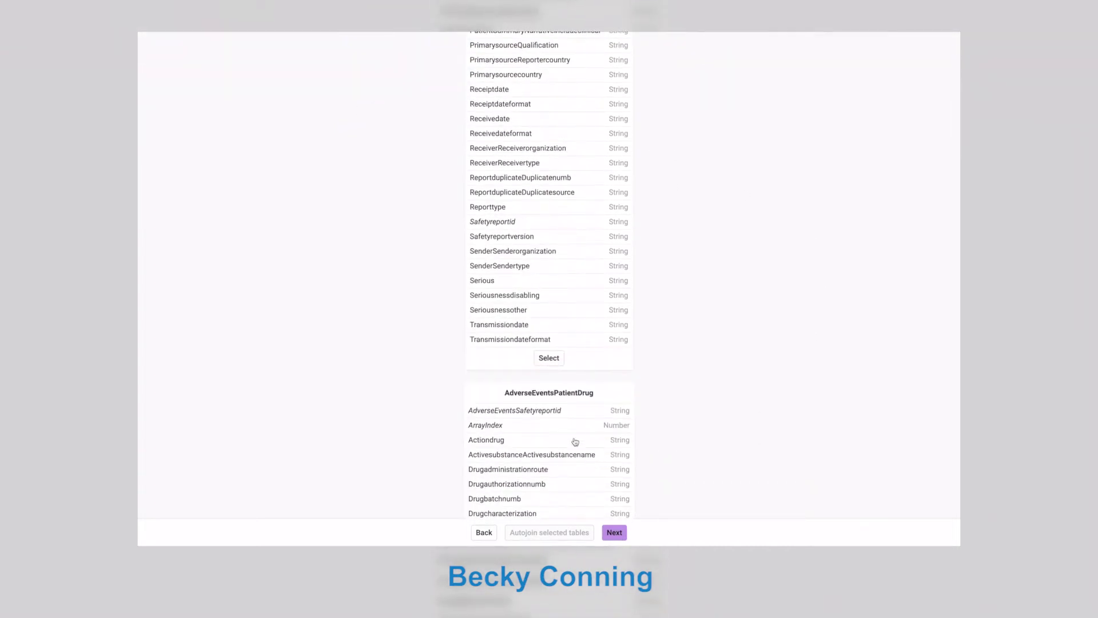
pyautogui.scroll(-3, 576, 436)
pyautogui.scroll(-3, 577, 436)
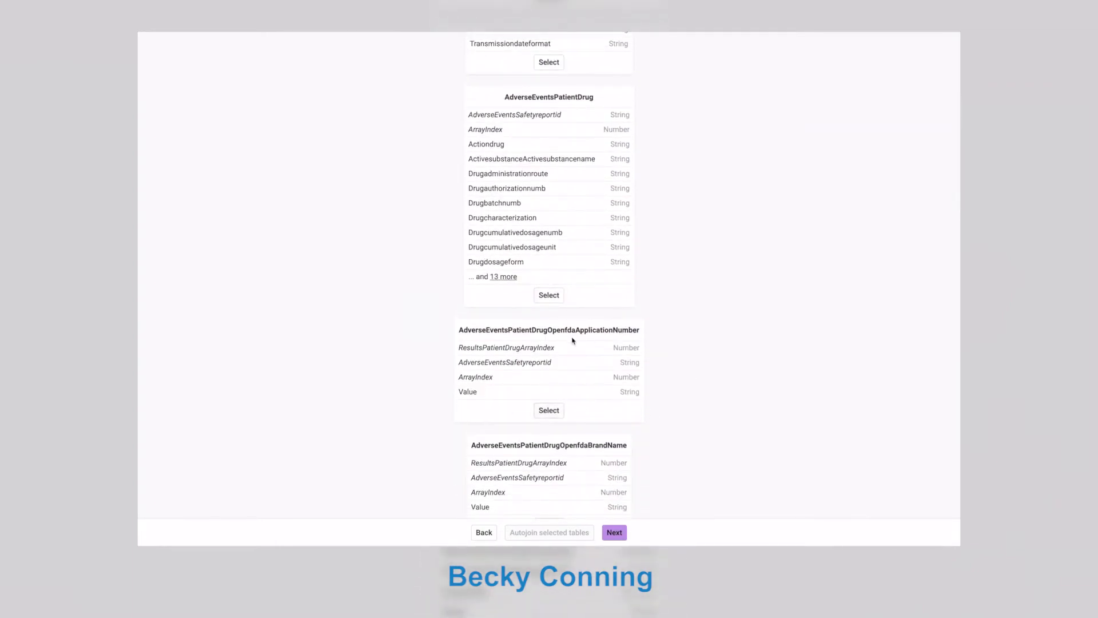
pyautogui.scroll(-3, 574, 343)
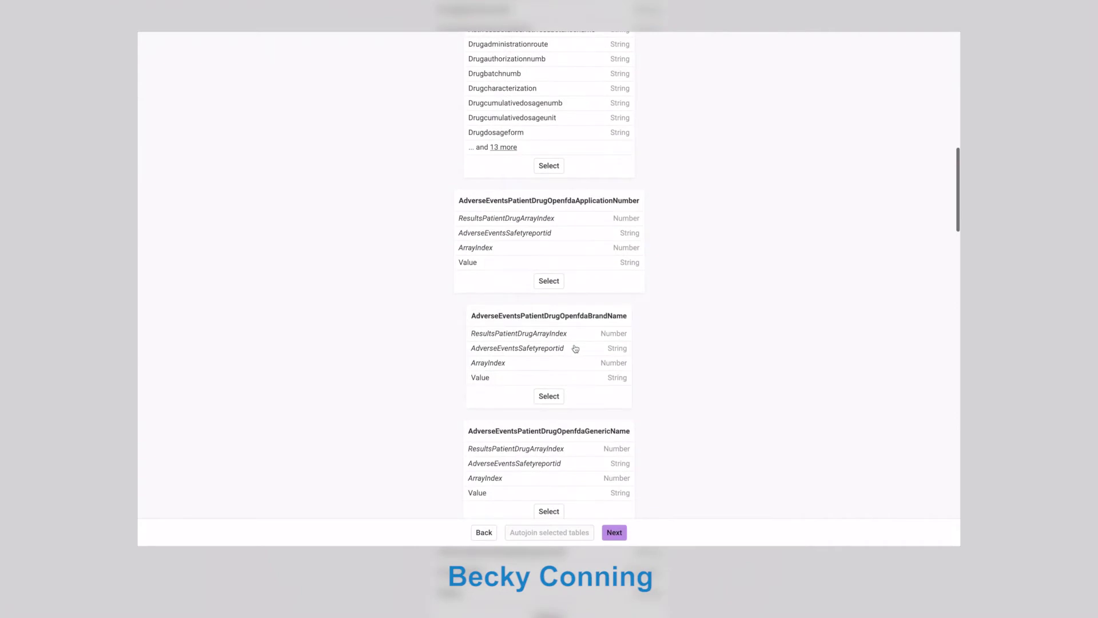
pyautogui.scroll(-6, 576, 348)
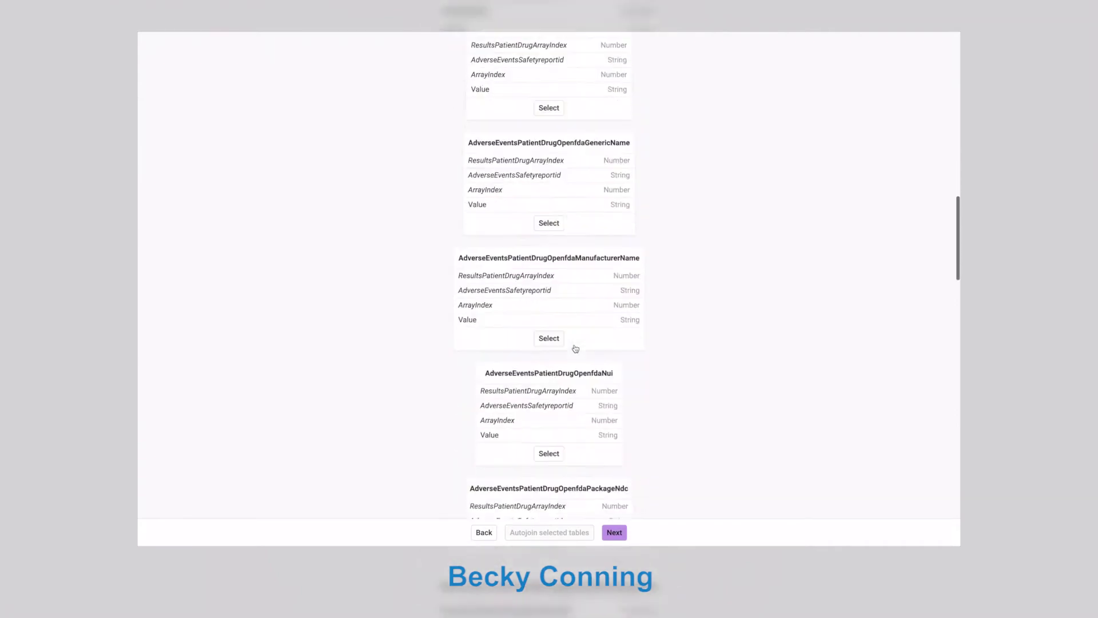
pyautogui.scroll(-3, 575, 348)
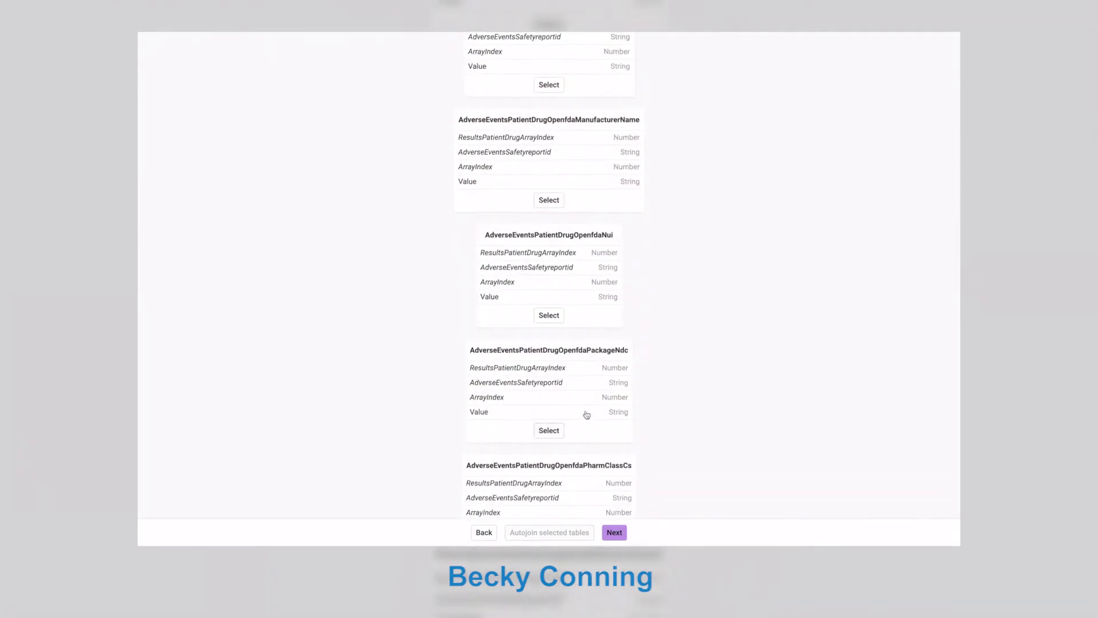
pyautogui.scroll(-10, 586, 414)
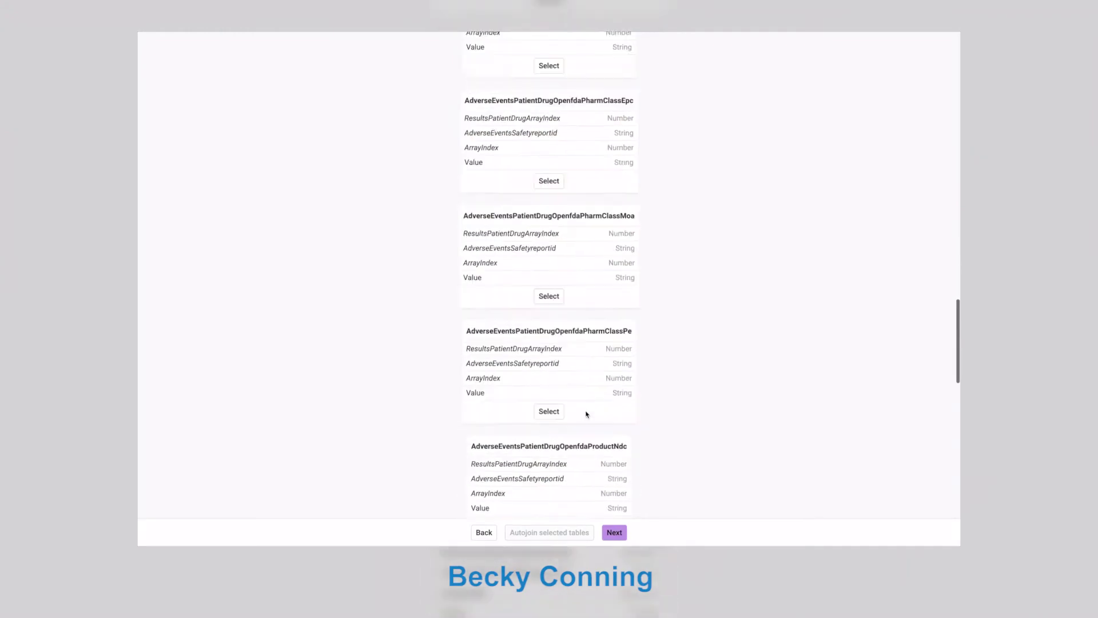
pyautogui.scroll(-18, 587, 414)
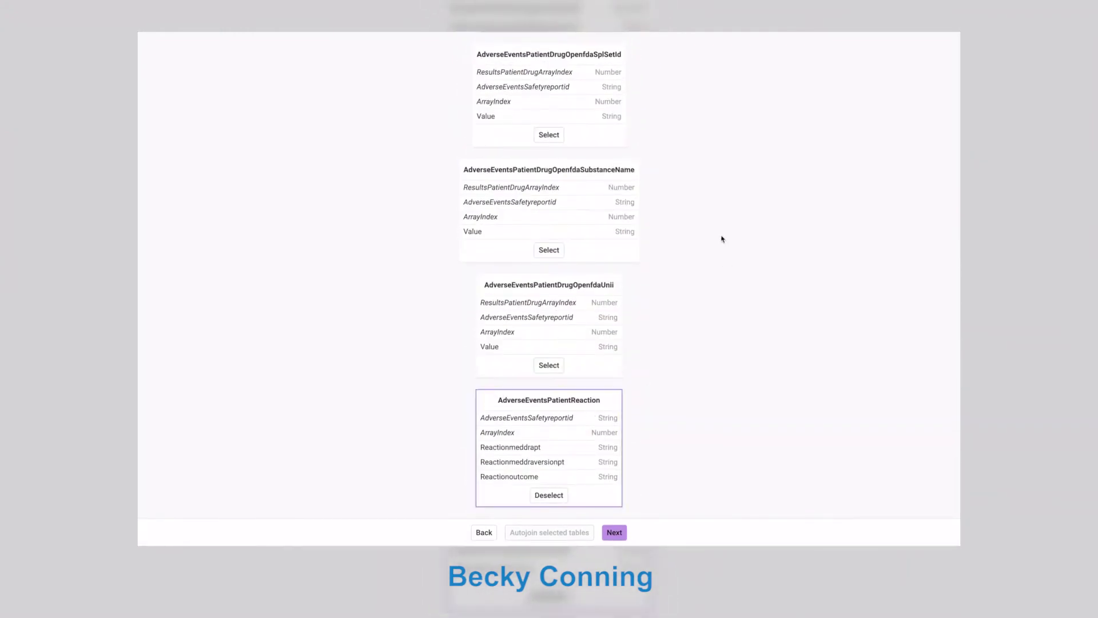
pyautogui.scroll(6, 665, 237)
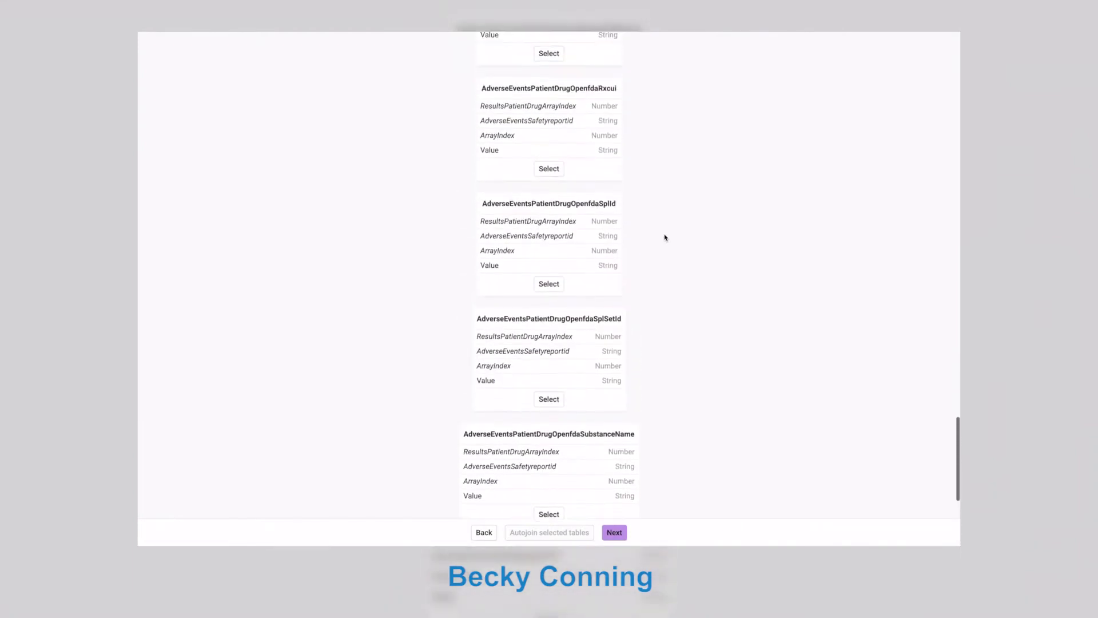
pyautogui.scroll(9, 665, 237)
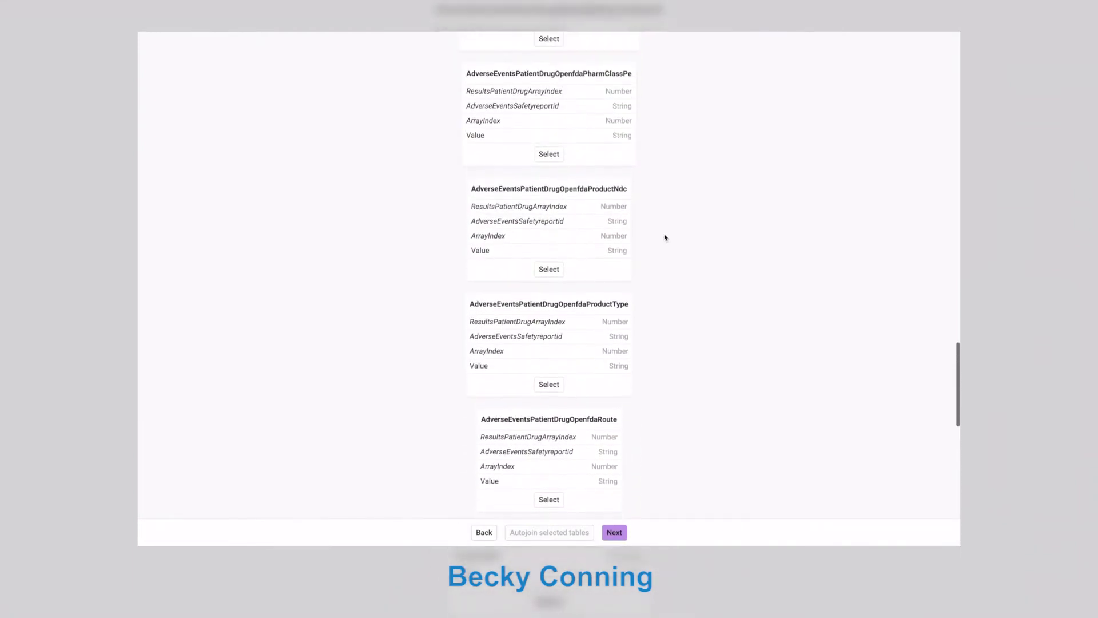
pyautogui.scroll(4, 665, 237)
pyautogui.click(615, 238)
pyautogui.scroll(8, 615, 238)
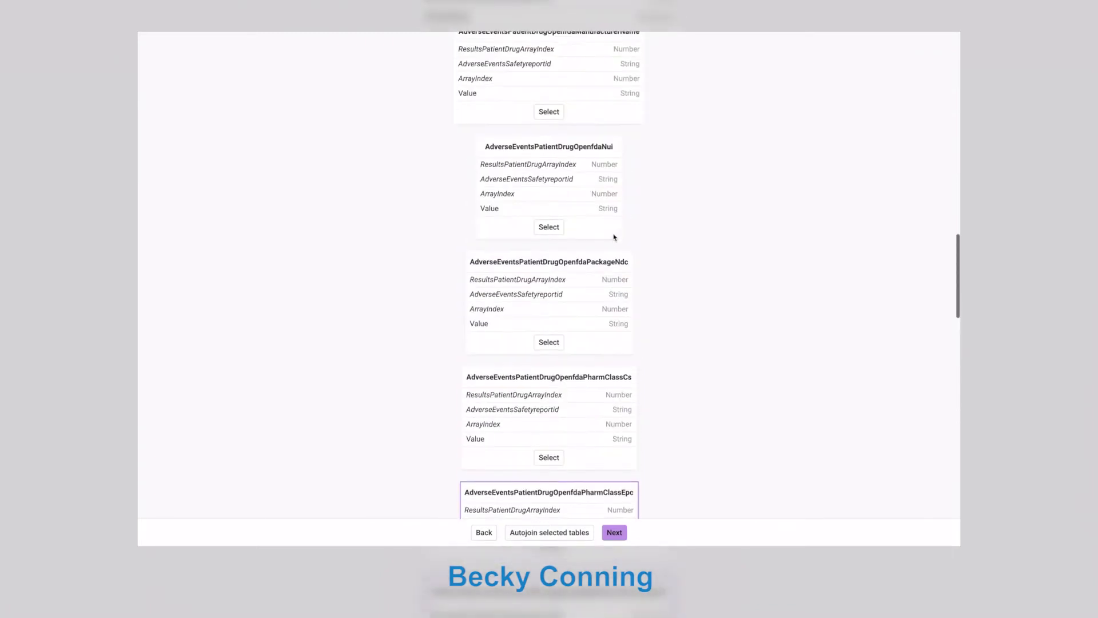
pyautogui.scroll(7, 615, 236)
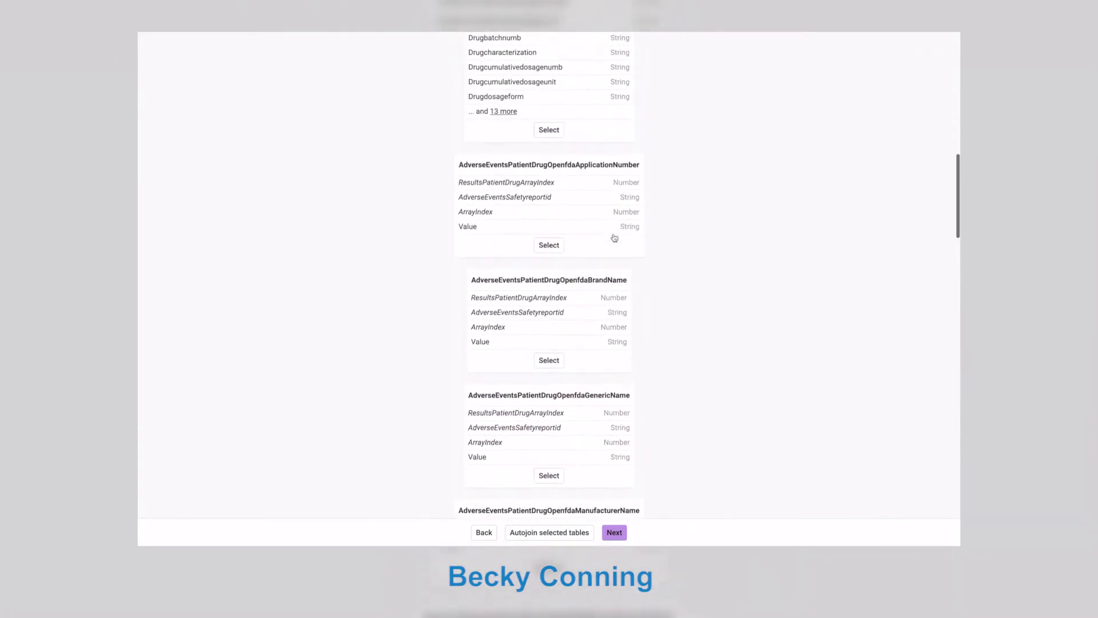
pyautogui.scroll(2, 613, 236)
pyautogui.click(613, 237)
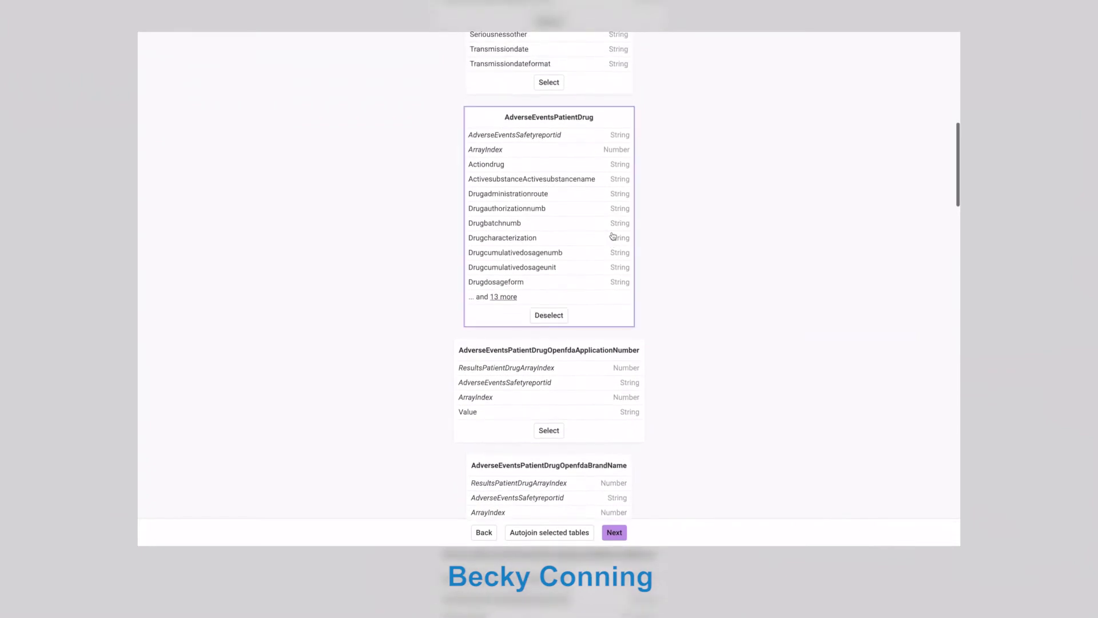
pyautogui.scroll(1, 613, 237)
pyautogui.scroll(5, 613, 236)
pyautogui.click(613, 237)
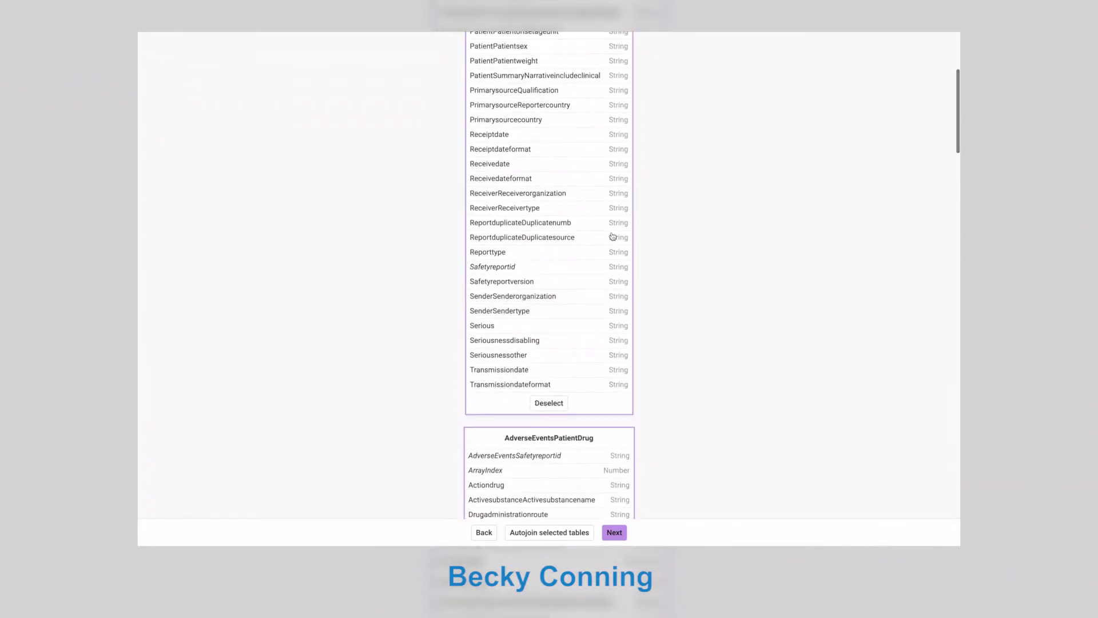
# Autojoin the marked tables, create them, and go to the Destinations page.
pyautogui.click(578, 536)
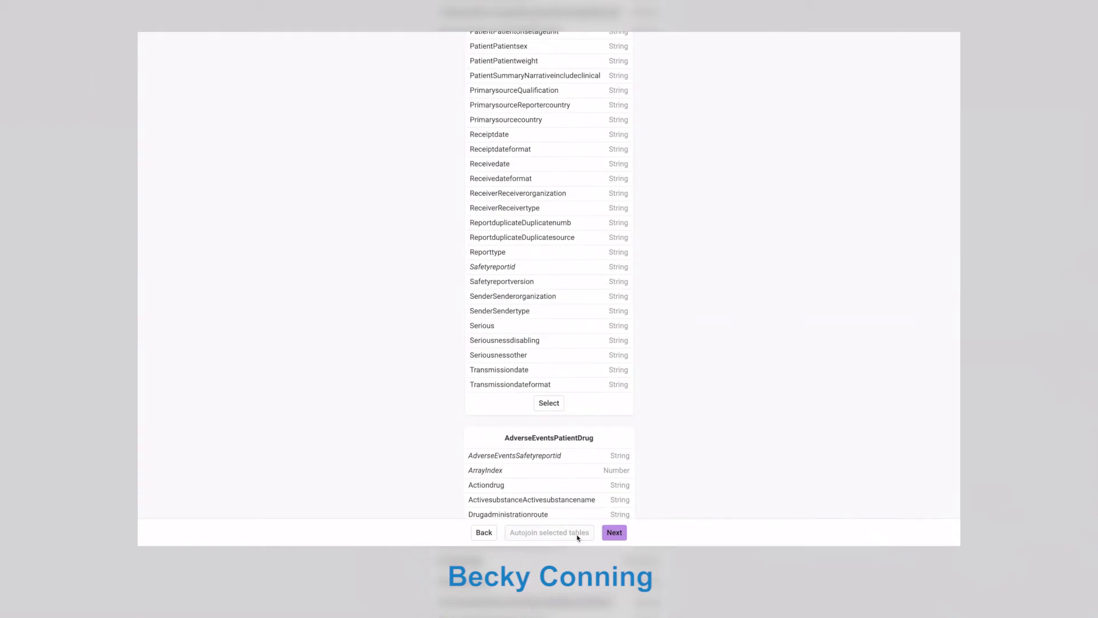
pyautogui.click(610, 535)
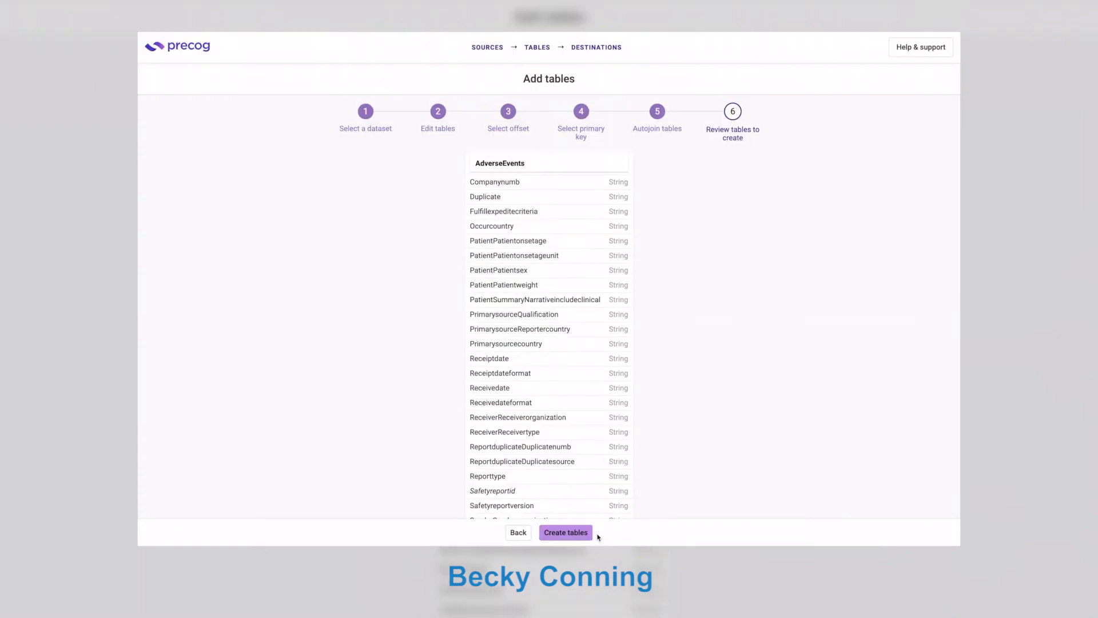
pyautogui.click(584, 536)
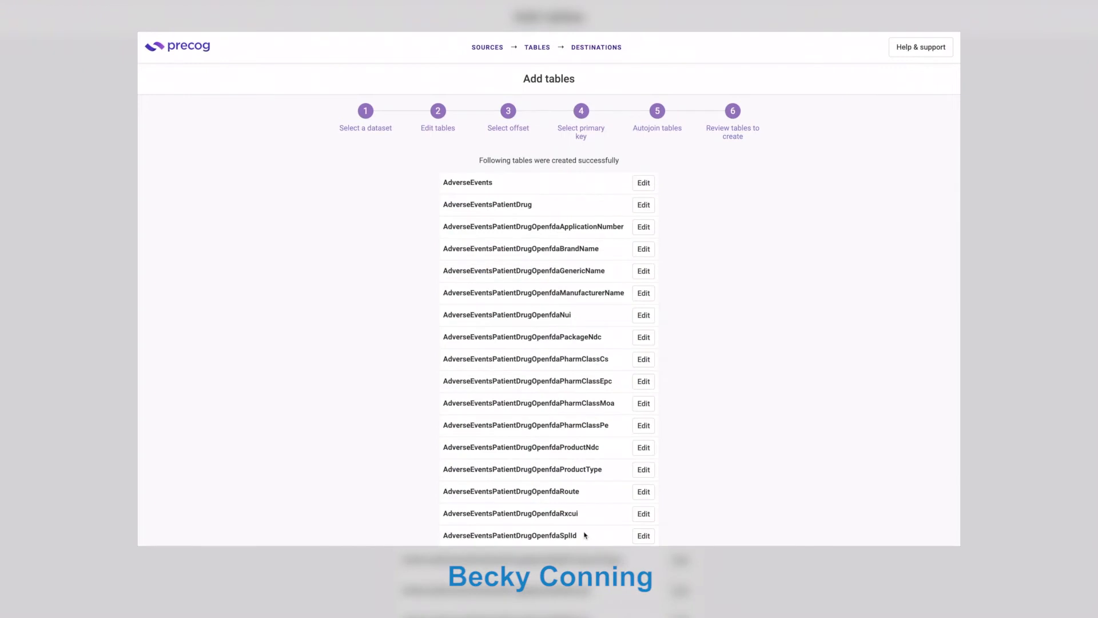
pyautogui.click(597, 48)
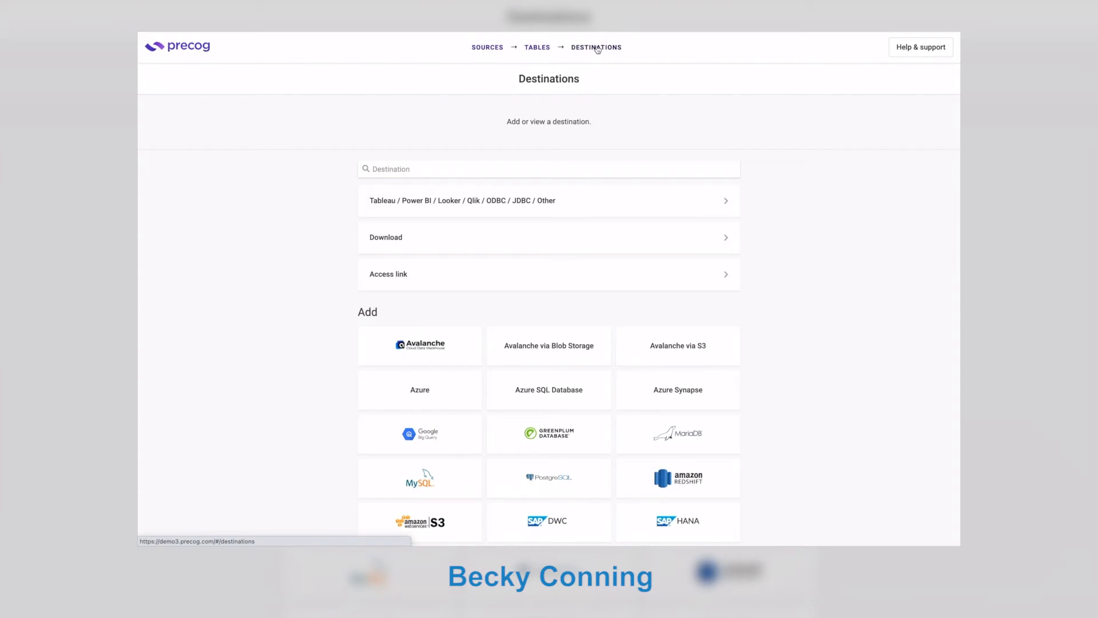
# Generate and copy an access link for the AutojoinAdverseEvents table.
pyautogui.scroll(-2, 597, 49)
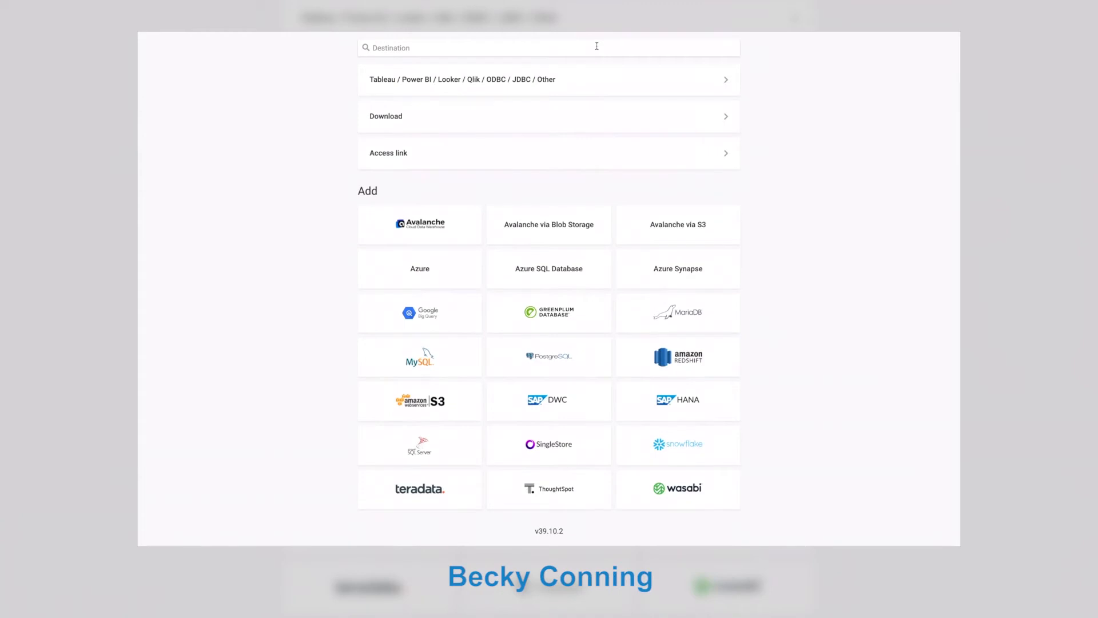
pyautogui.click(495, 155)
pyautogui.write('auto')
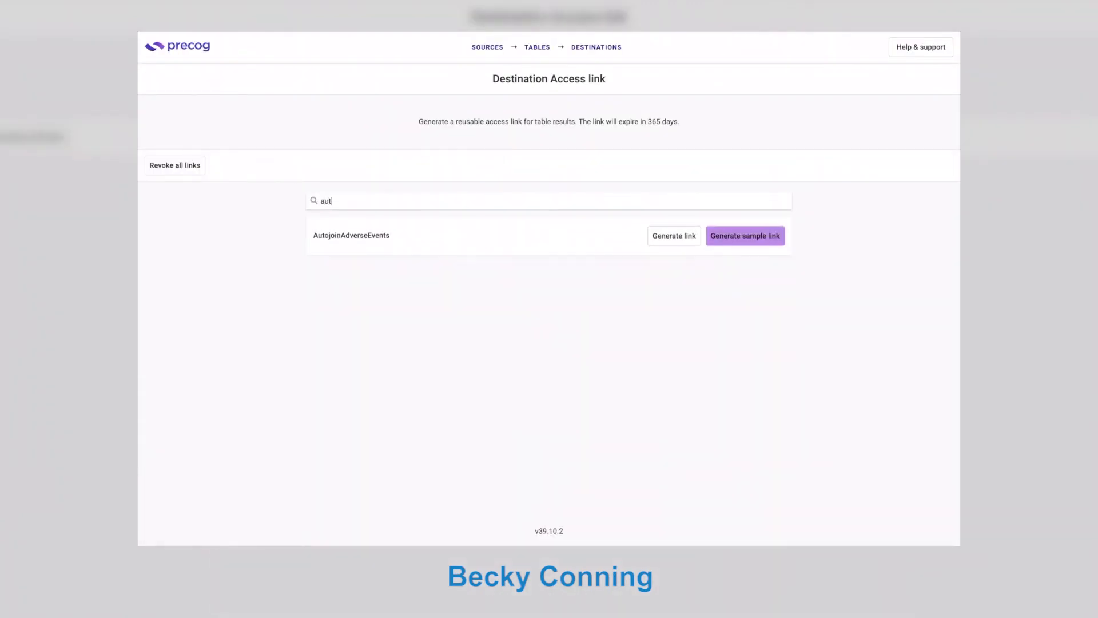
pyautogui.click(680, 239)
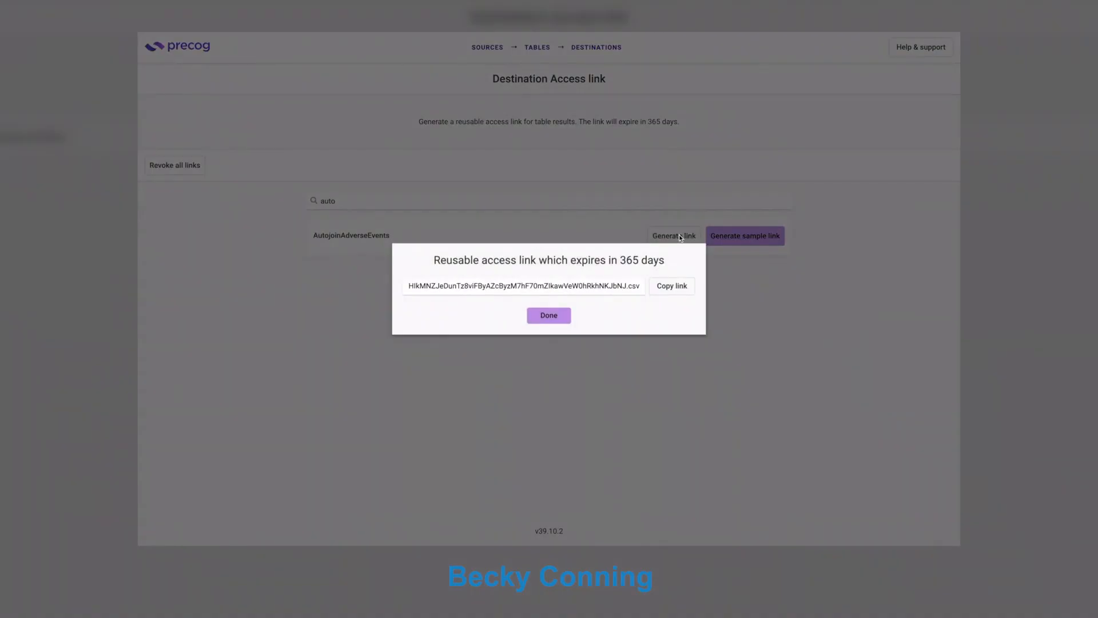
pyautogui.click(679, 289)
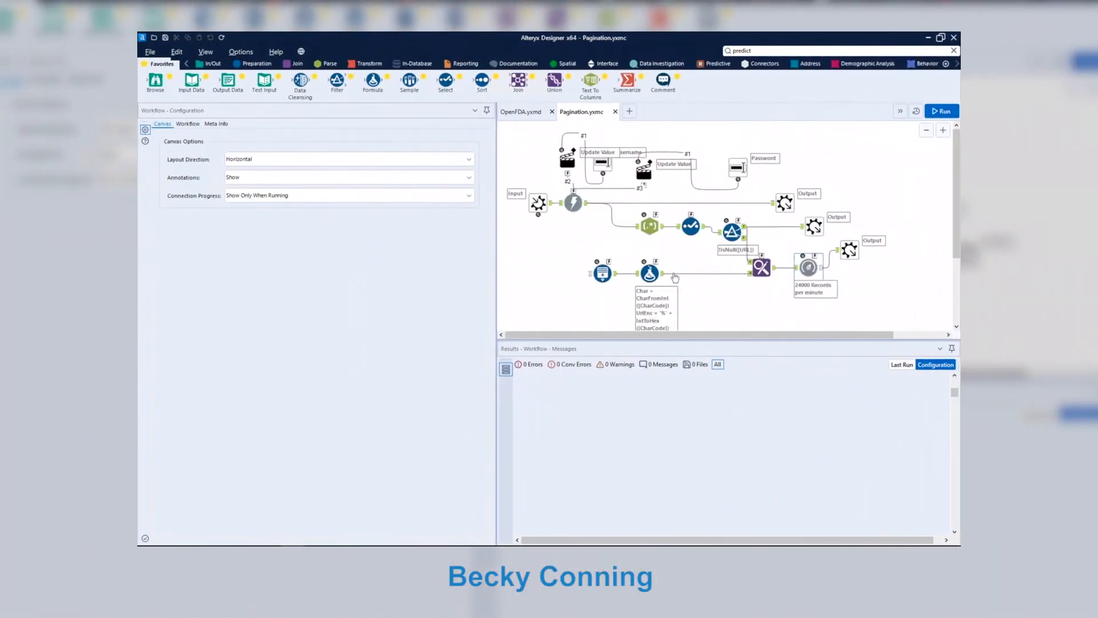
# In a new workflow, add a Precog tool with the pasted access link and cache-and-run it.
pyautogui.click(629, 111)
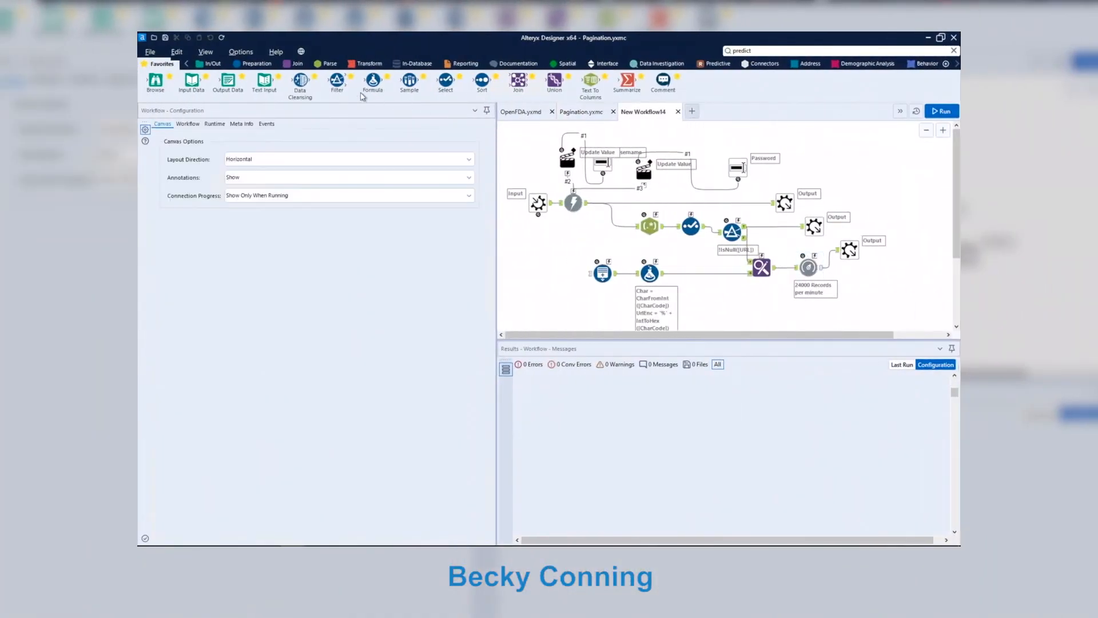
pyautogui.click(212, 64)
pyautogui.moveTo(374, 83); pyautogui.dragTo(586, 201)
pyautogui.hotkey('ctrl', 'v')
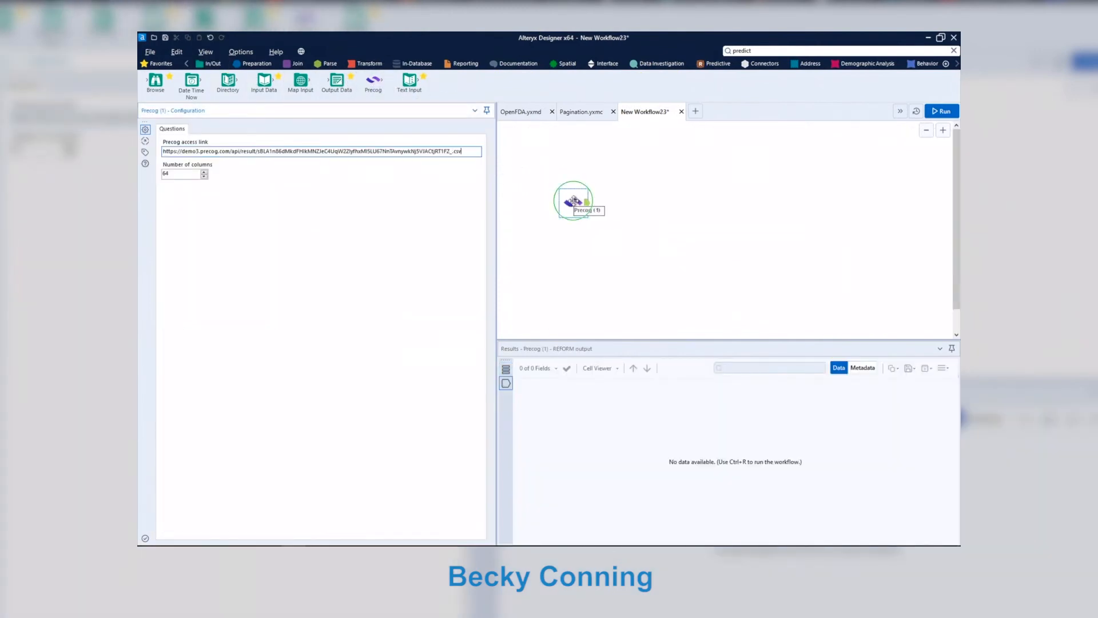
pyautogui.rightClick(574, 201)
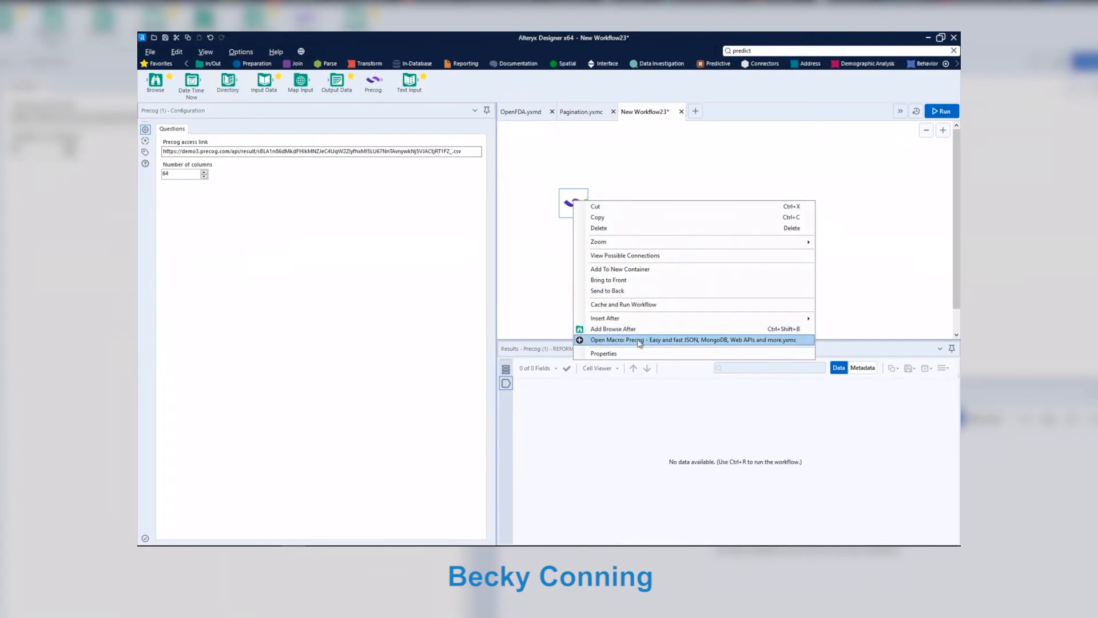
pyautogui.click(638, 305)
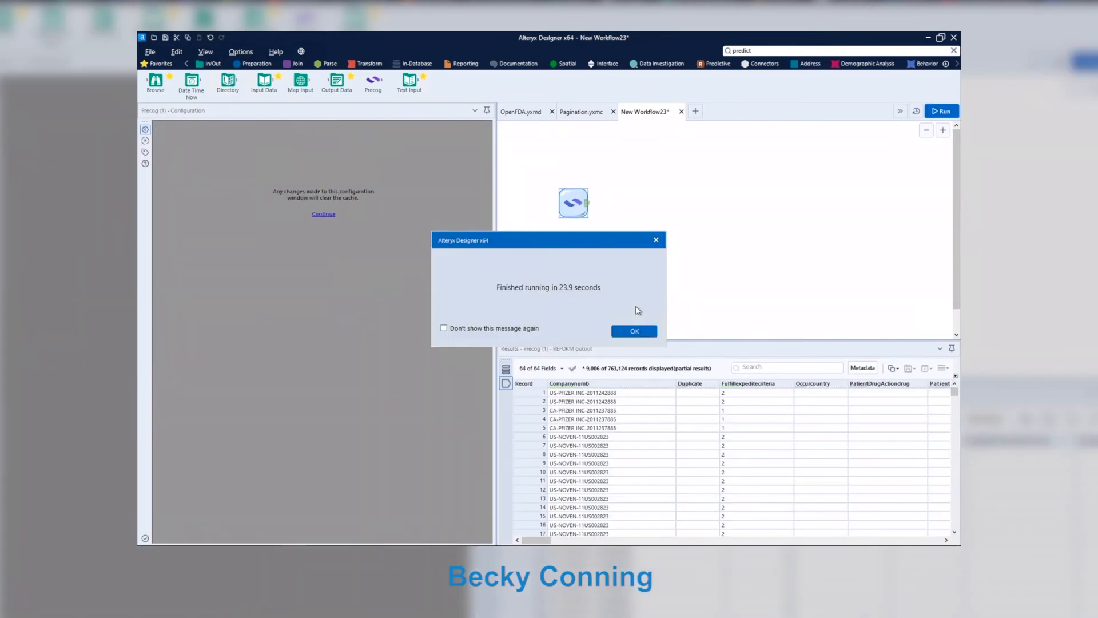
pyautogui.click(635, 332)
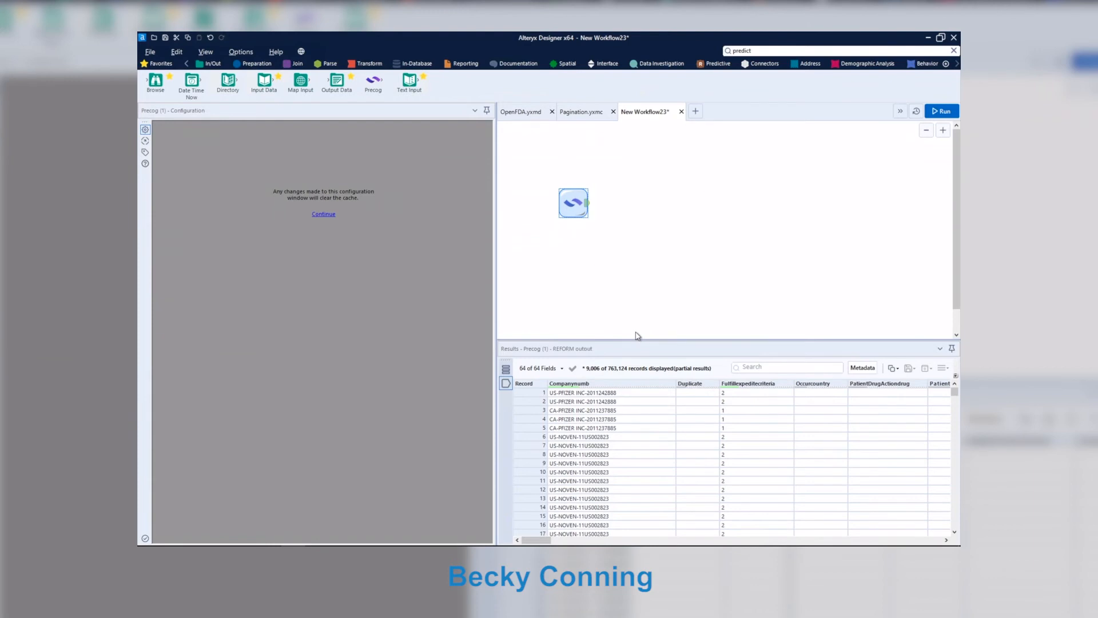
# Add a Select tool after the Precog tool, deselect all fields and widen the Field column.
pyautogui.click(759, 51)
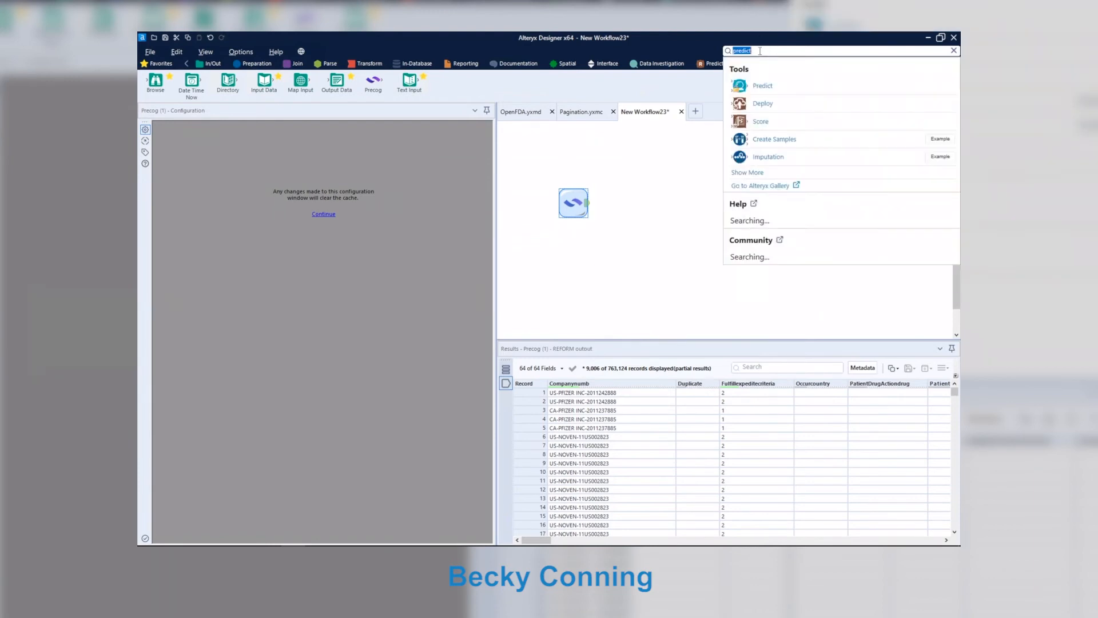
pyautogui.write('select')
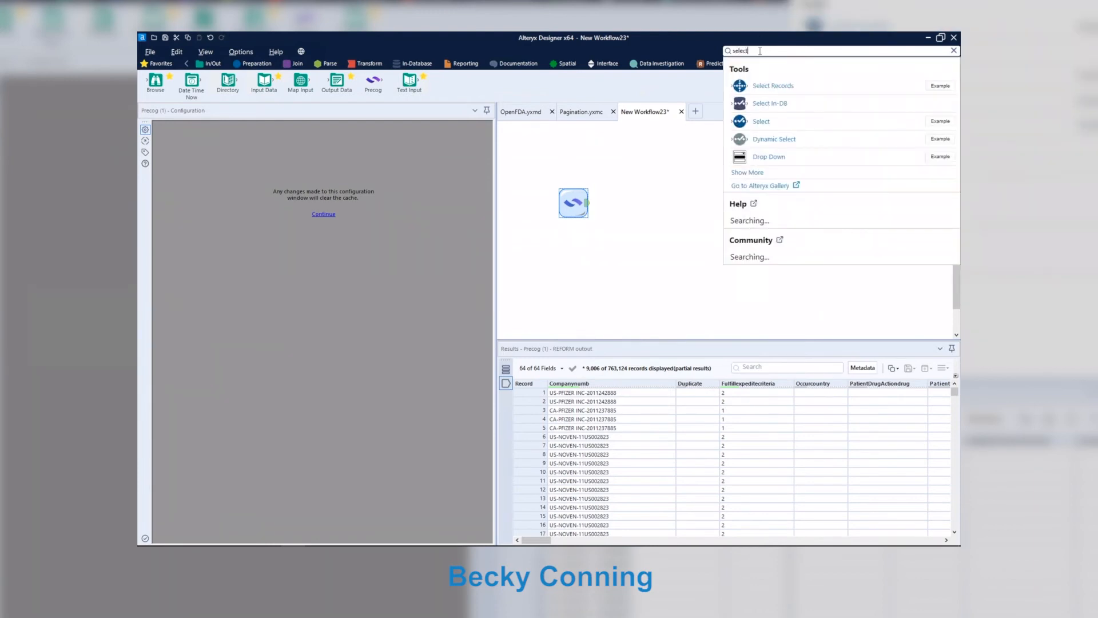
pyautogui.moveTo(760, 122); pyautogui.dragTo(615, 210)
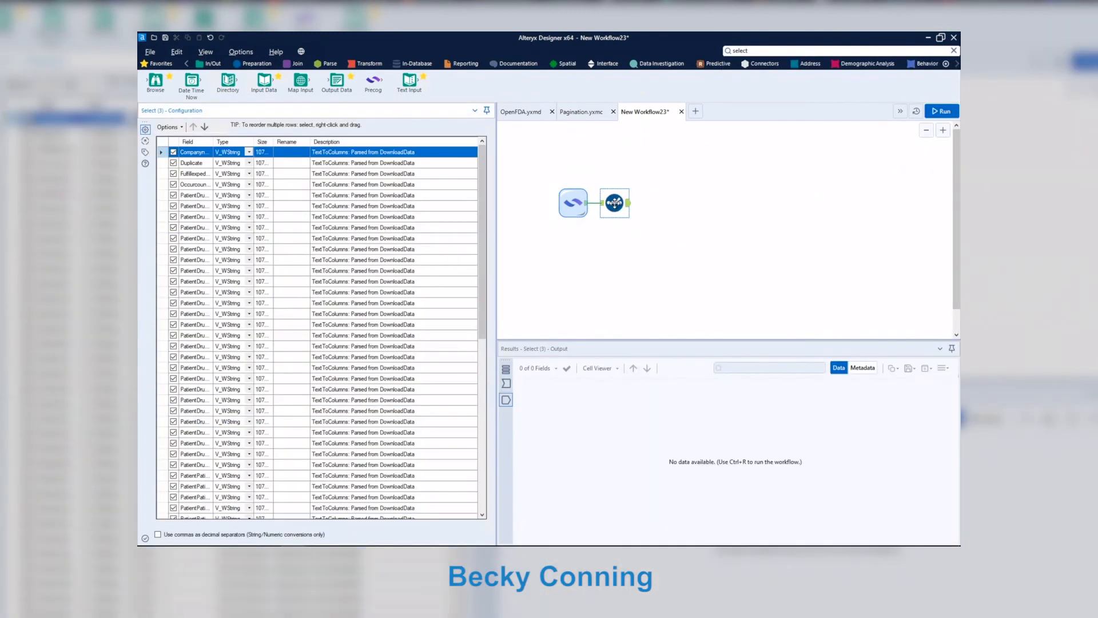
pyautogui.click(168, 127)
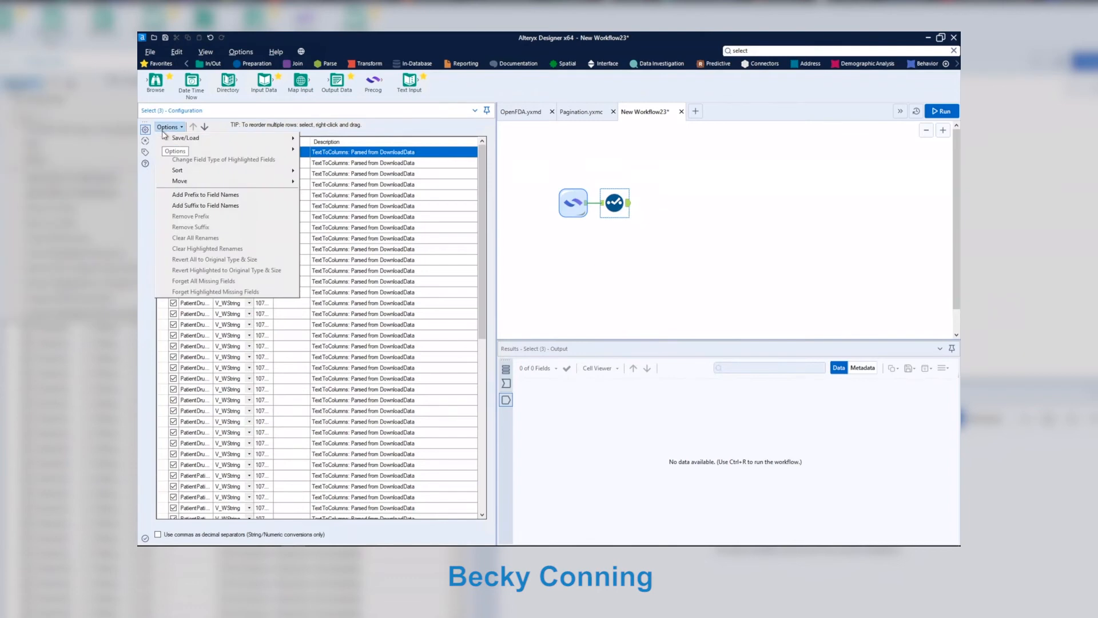
pyautogui.moveTo(231, 150)
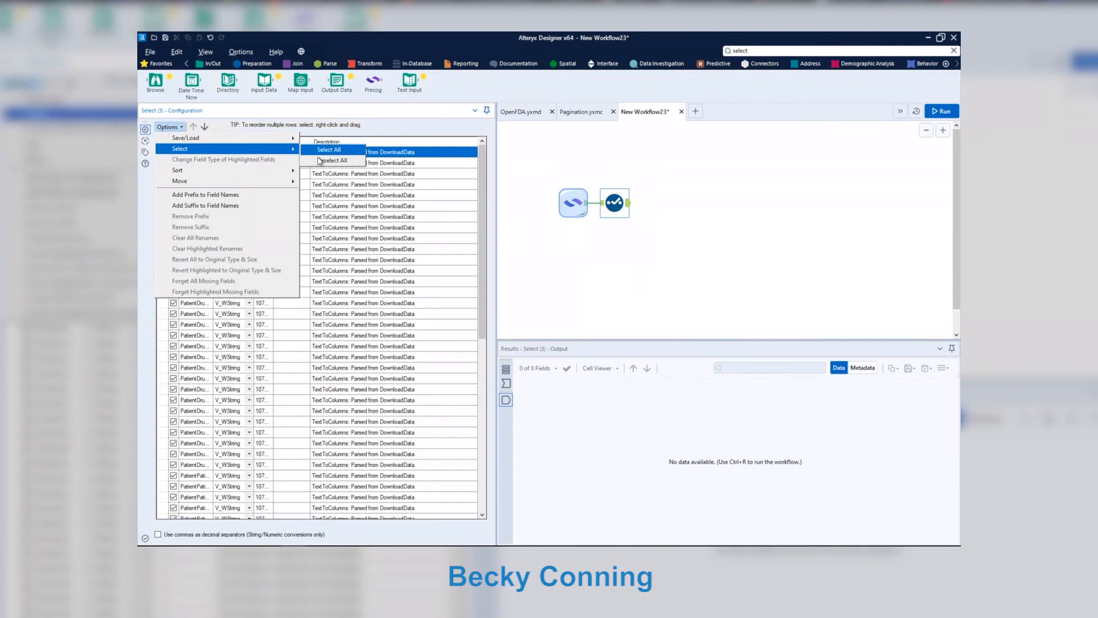
pyautogui.click(319, 161)
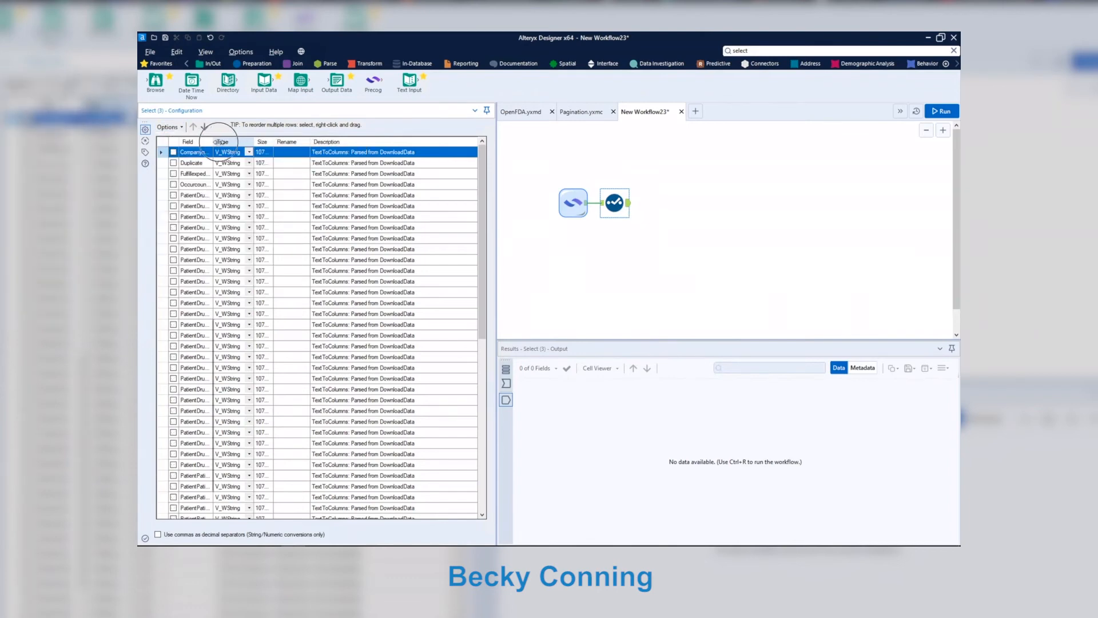
pyautogui.moveTo(346, 153); pyautogui.dragTo(353, 153)
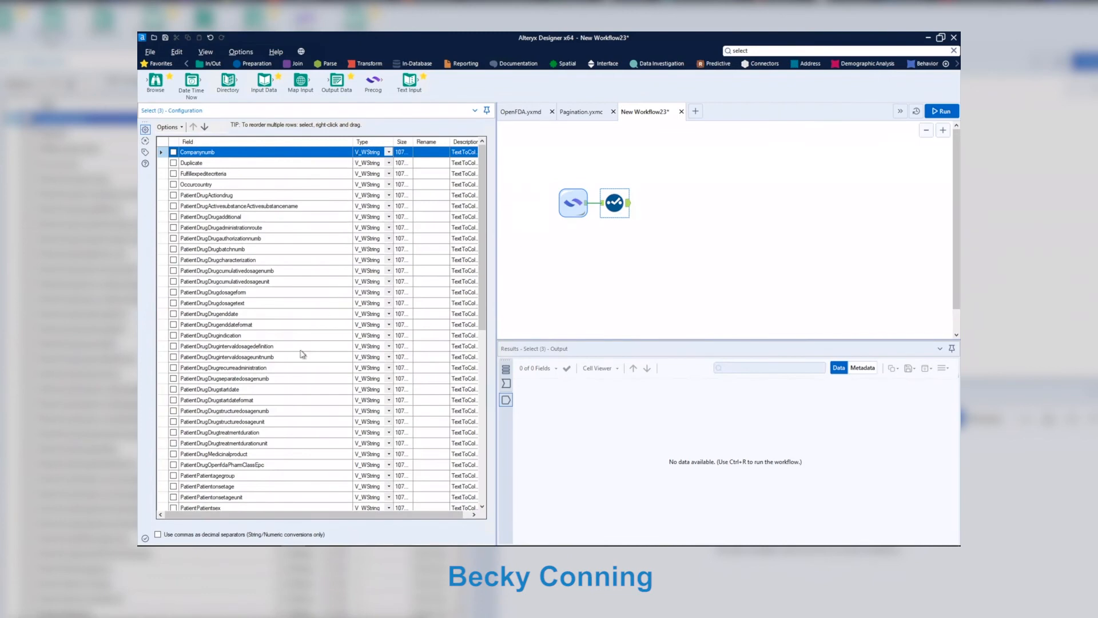
# Keep PatientDrugMedicinalproduct, Safetyreportid, PatientReactionReactionmeddrapt and PatientDrugOpenfdaPharmClassEpc, then run the workflow.
pyautogui.click(173, 454)
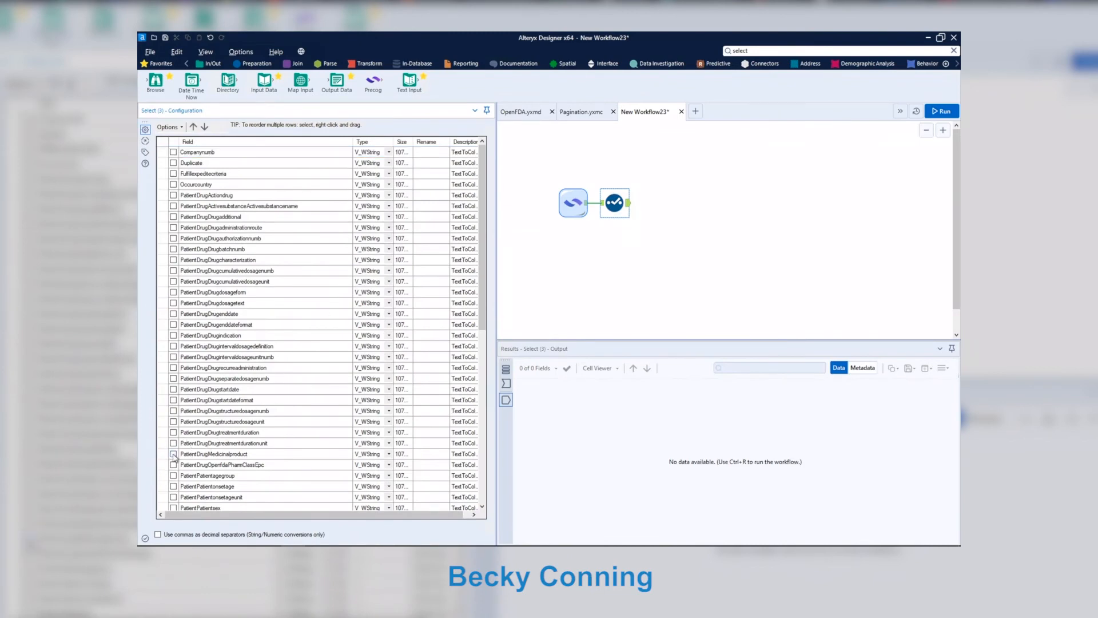
pyautogui.scroll(-10, 253, 498)
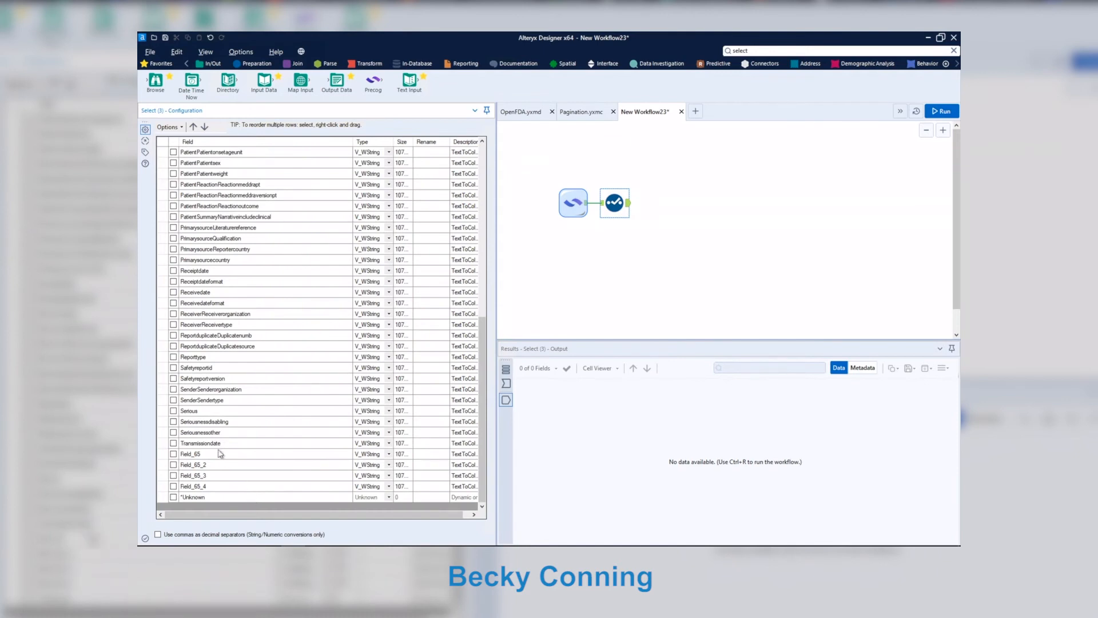
pyautogui.click(174, 368)
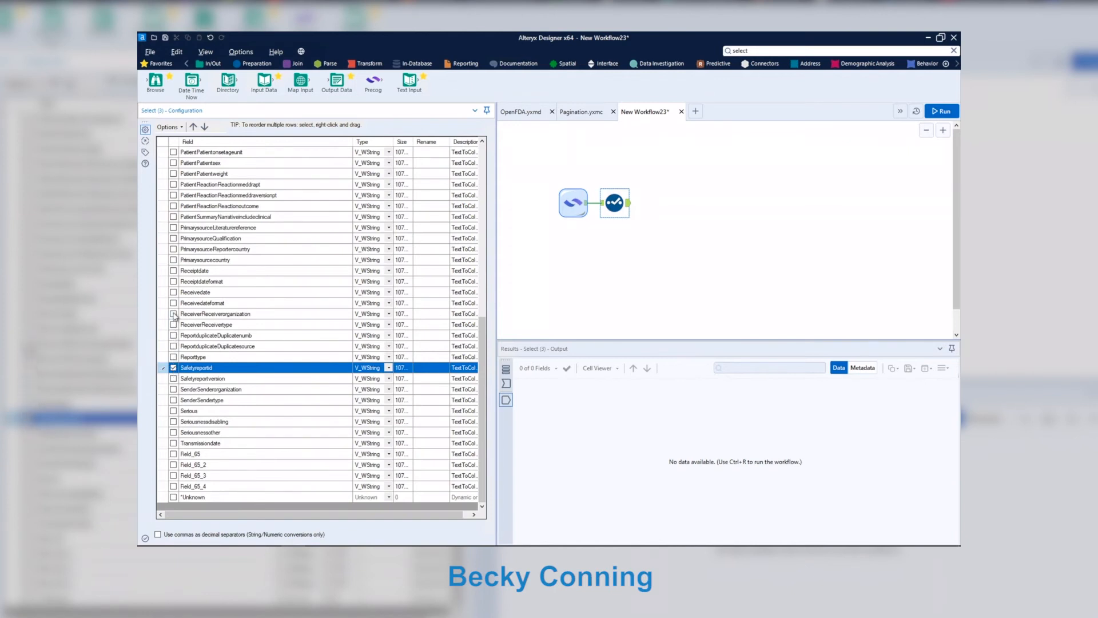
pyautogui.press('ctrl')
pyautogui.click(173, 185)
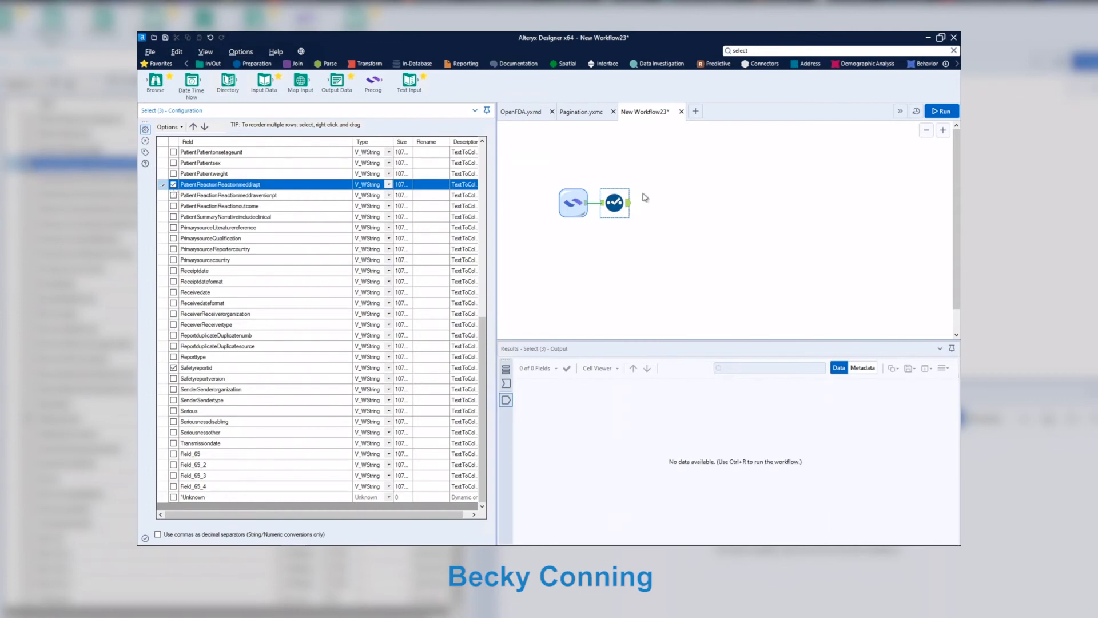
pyautogui.click(947, 112)
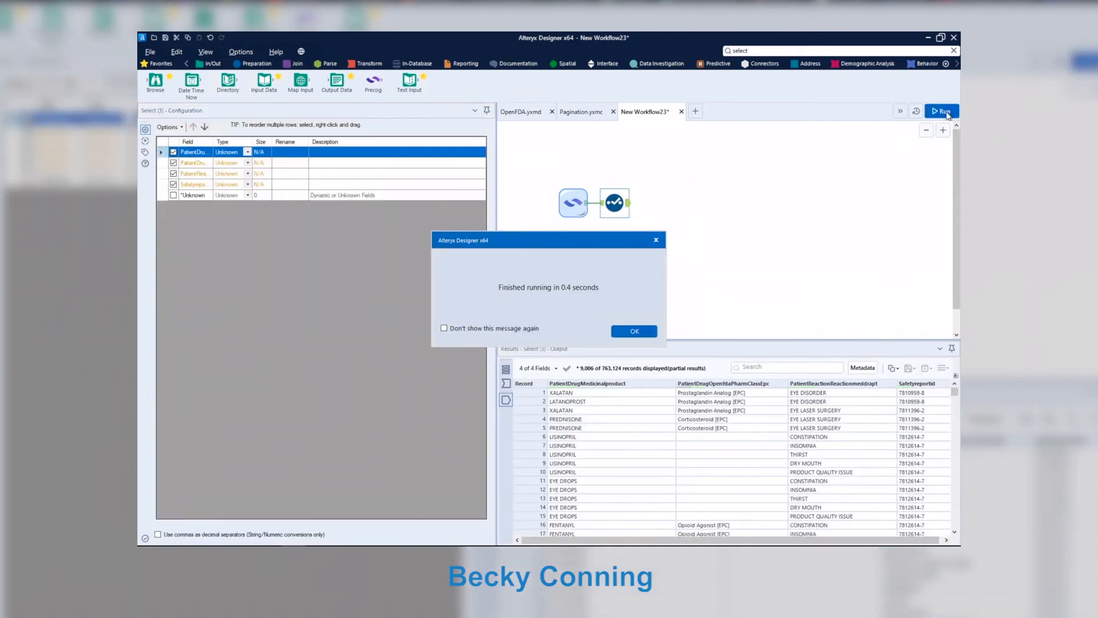
pyautogui.click(635, 331)
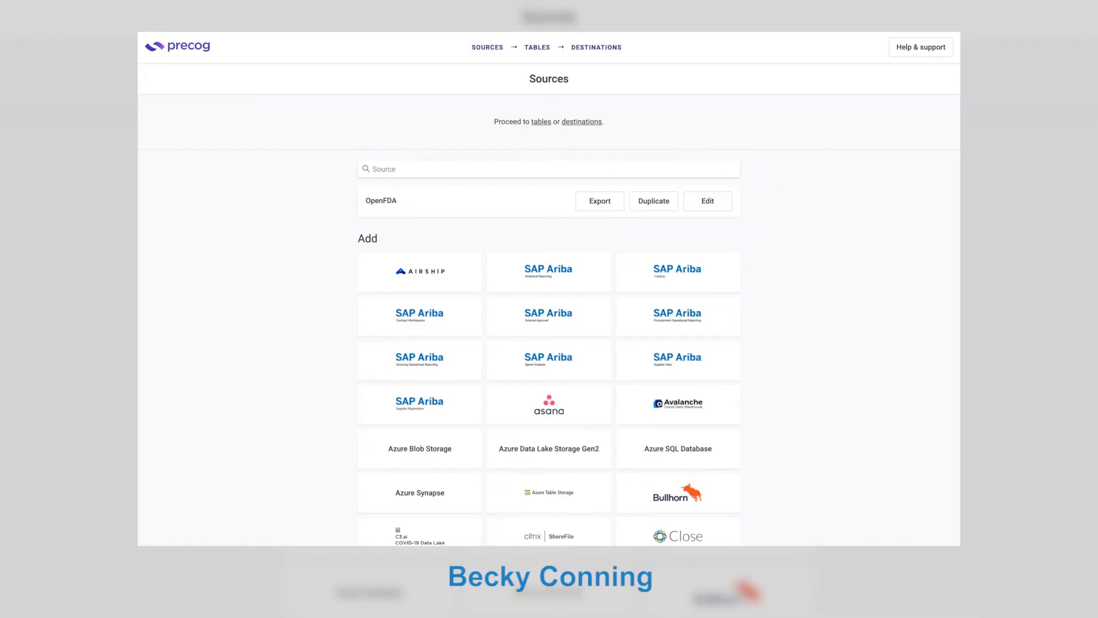
# Add a Shopify source with the store name and API key filled in.
pyautogui.write('sho')
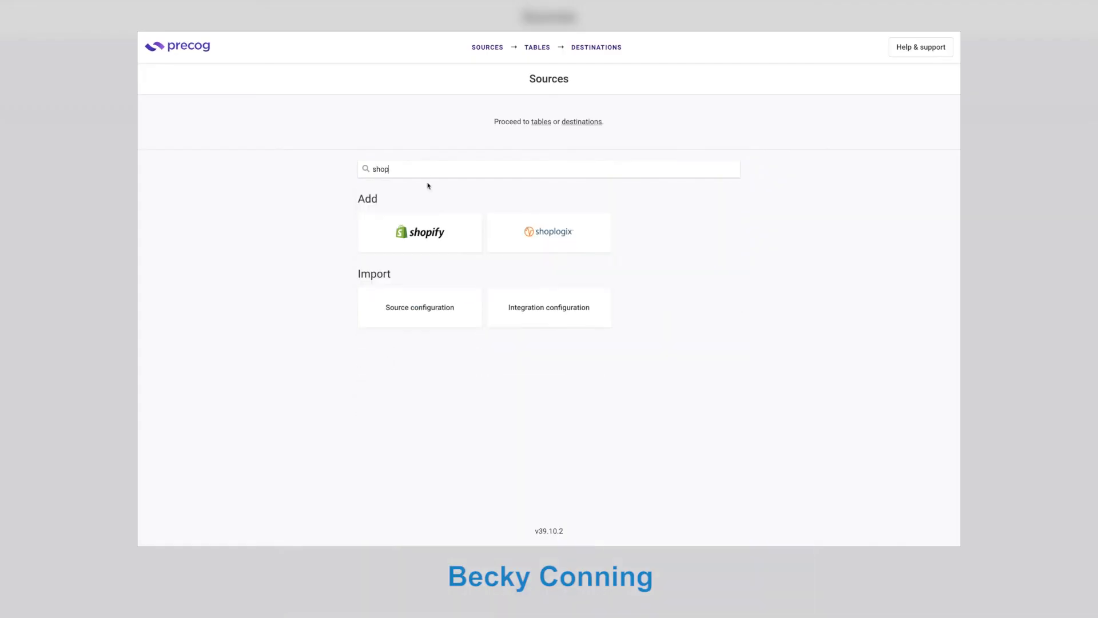
pyautogui.write('p')
pyautogui.click(416, 224)
pyautogui.press('Tab')
pyautogui.press('Tab')
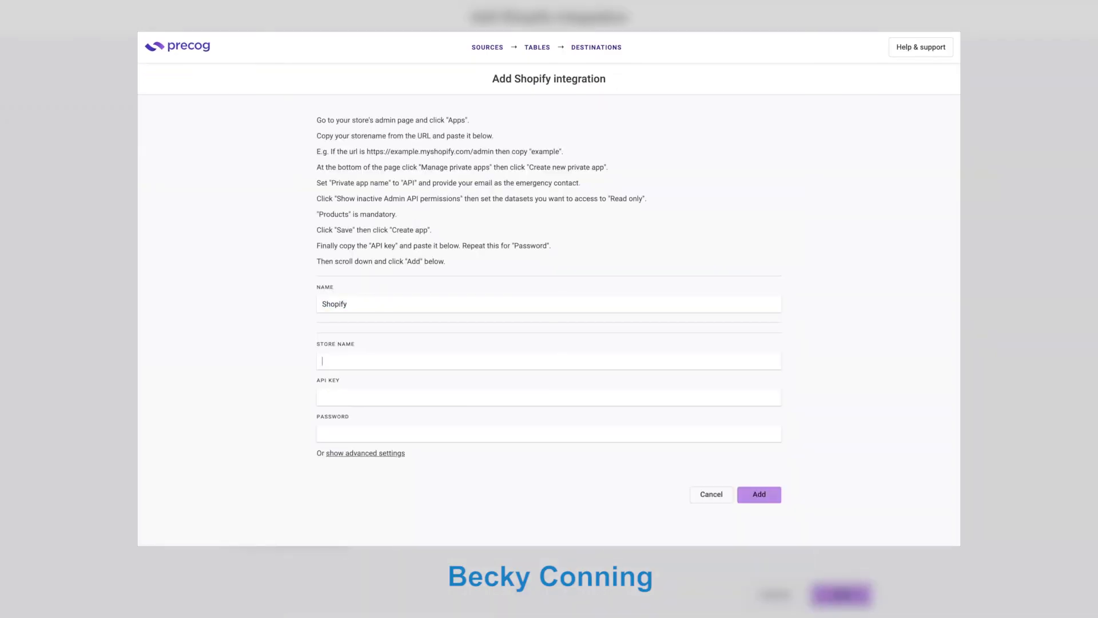
pyautogui.hotkey('ctrl', 'v')
pyautogui.press('Tab')
pyautogui.hotkey('ctrl', 'v')
pyautogui.hotkey('ctrl', 'v')
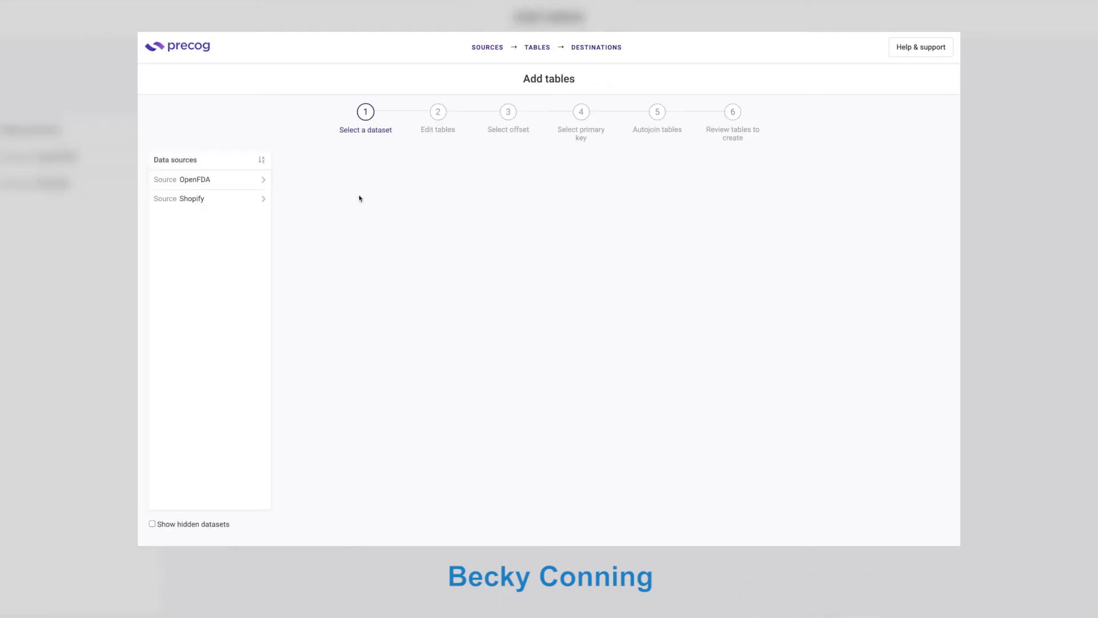
pyautogui.click(243, 198)
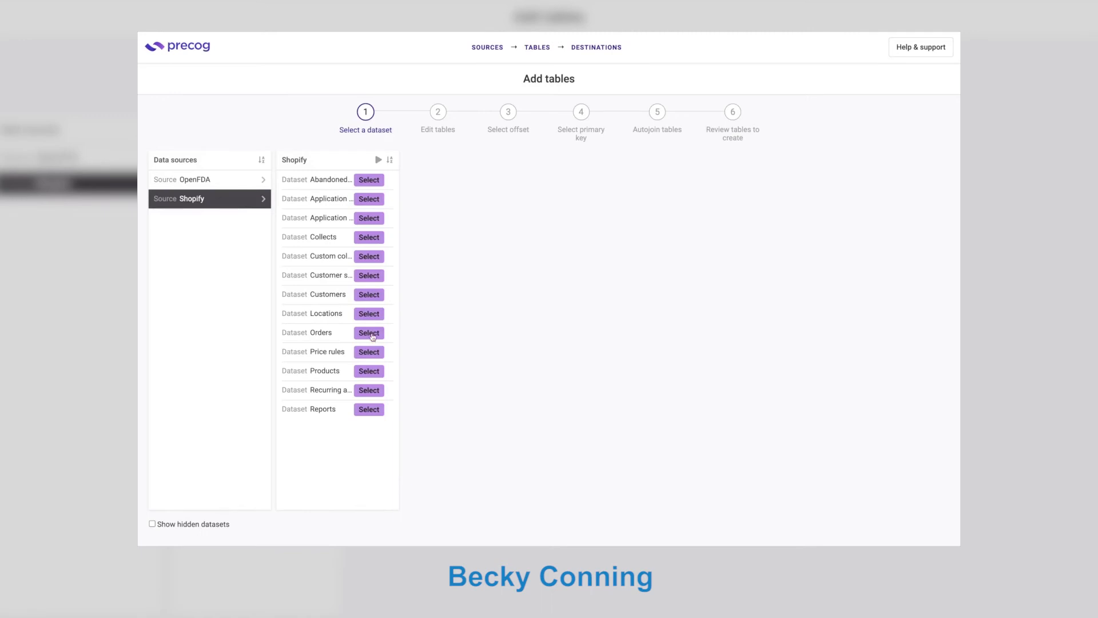
# Create the Orders, OrdersLineItems and OrdersPaymentGatewayNames tables with Id as primary key.
pyautogui.click(370, 333)
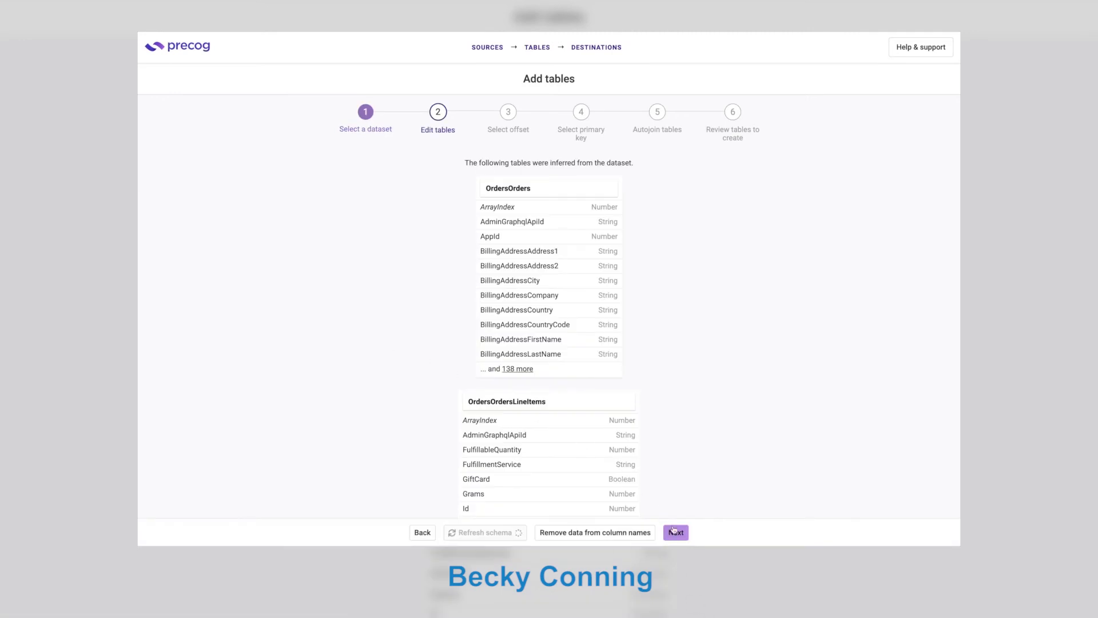
pyautogui.click(673, 530)
pyautogui.click(612, 532)
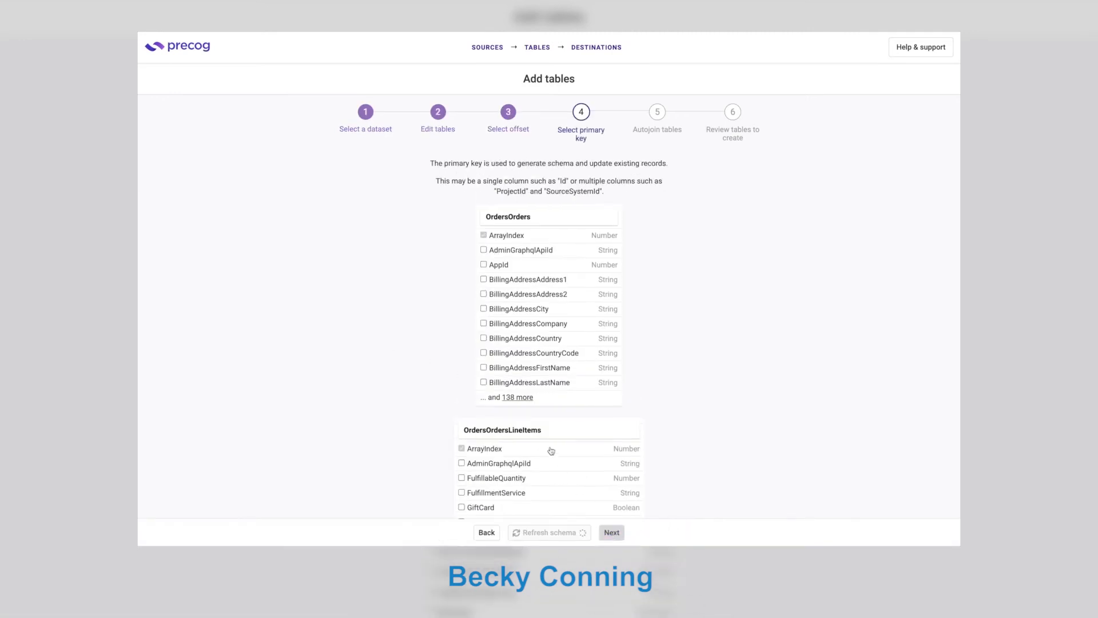
pyautogui.click(519, 399)
pyautogui.scroll(-10, 522, 402)
pyautogui.scroll(-8, 522, 402)
pyautogui.click(441, 289)
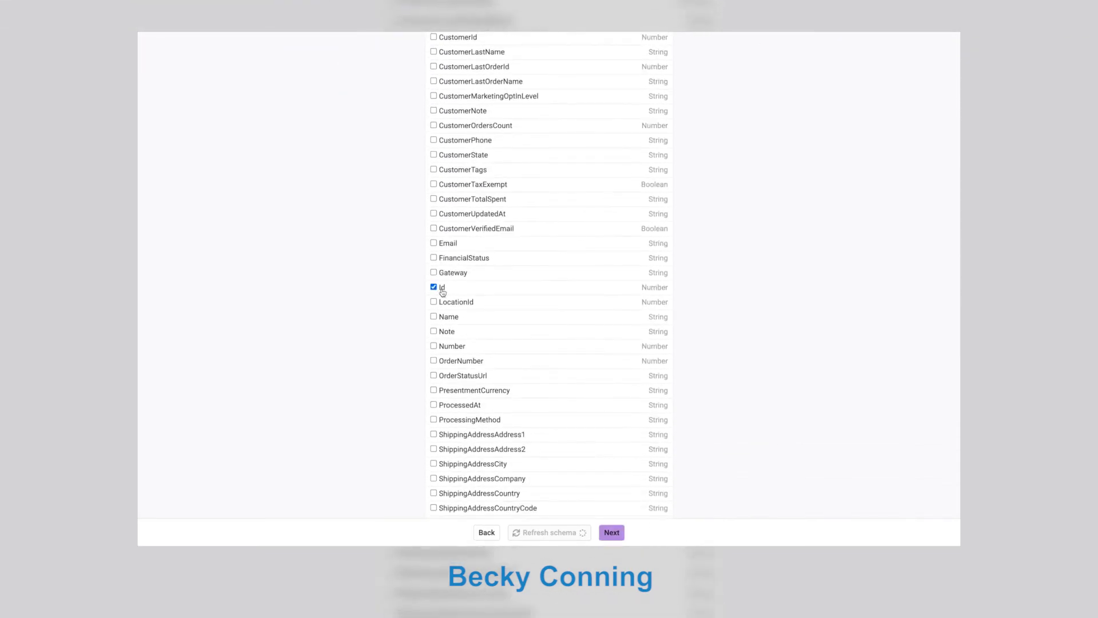
pyautogui.click(610, 532)
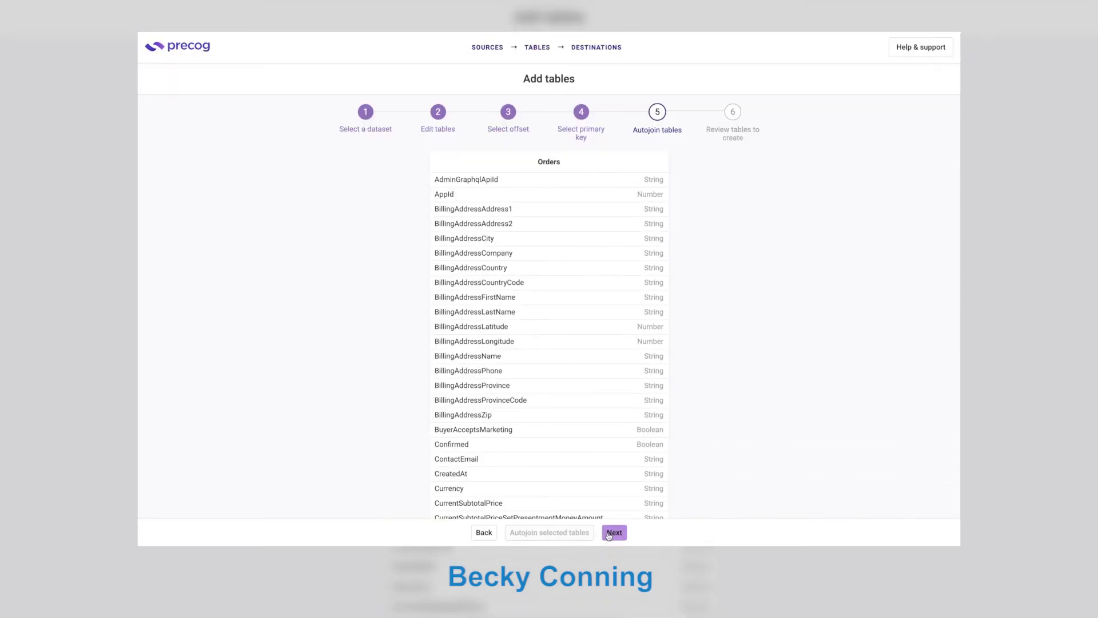
pyautogui.click(609, 532)
pyautogui.click(578, 534)
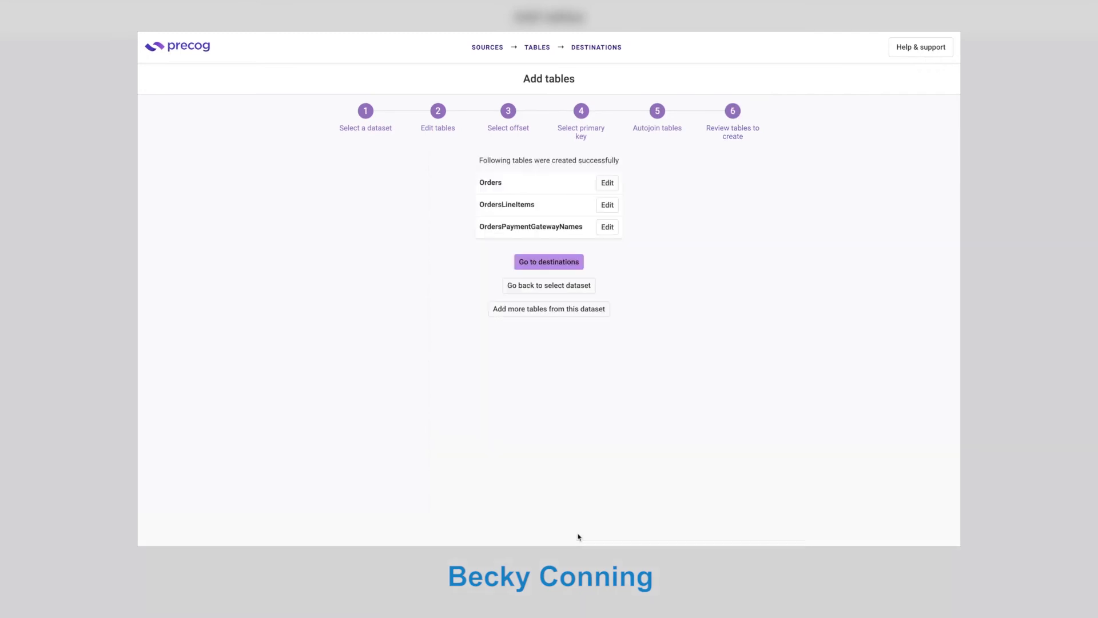
pyautogui.click(497, 51)
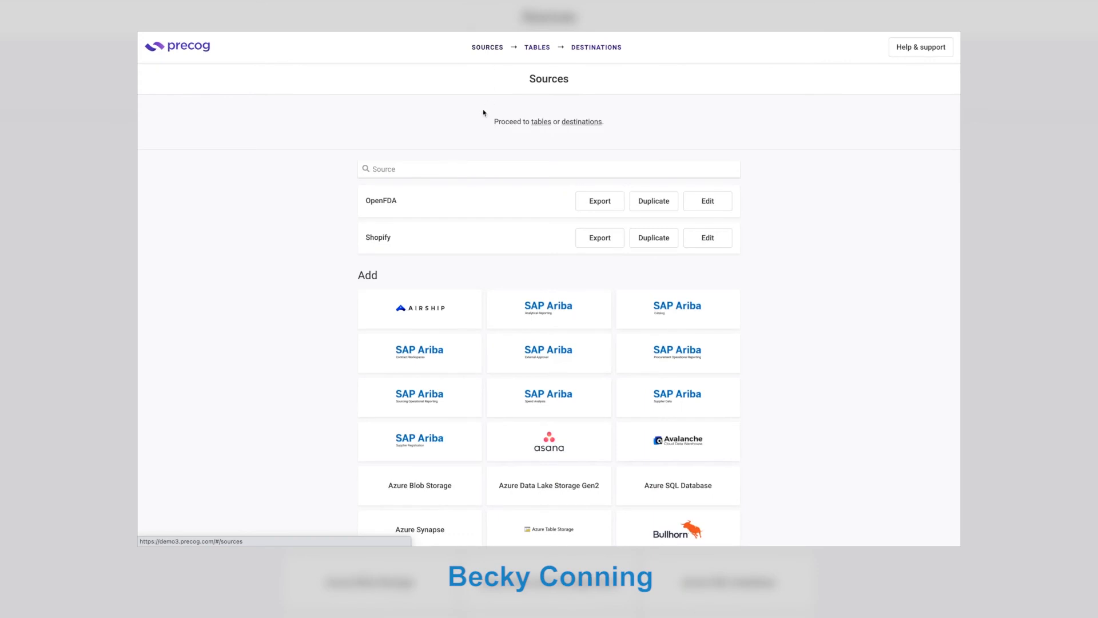
# Add a Zoho Inventory source with the pasted Client ID and Client Secret, and accept Zoho's consent.
pyautogui.write('inv')
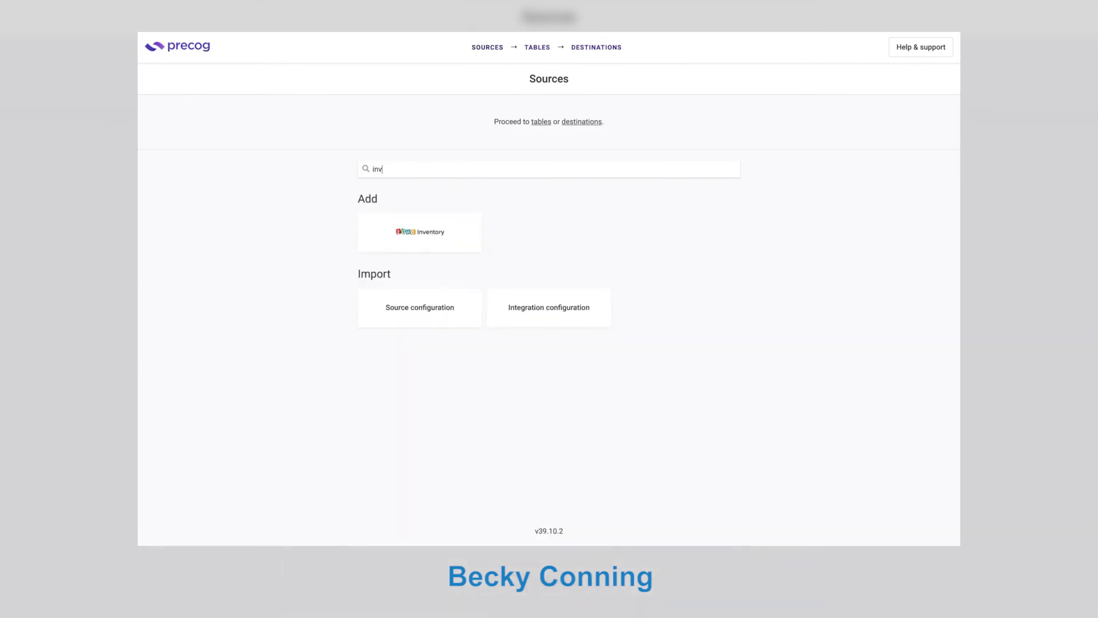
pyautogui.click(416, 232)
pyautogui.press('Tab')
pyautogui.press('Tab')
pyautogui.press('Tab')
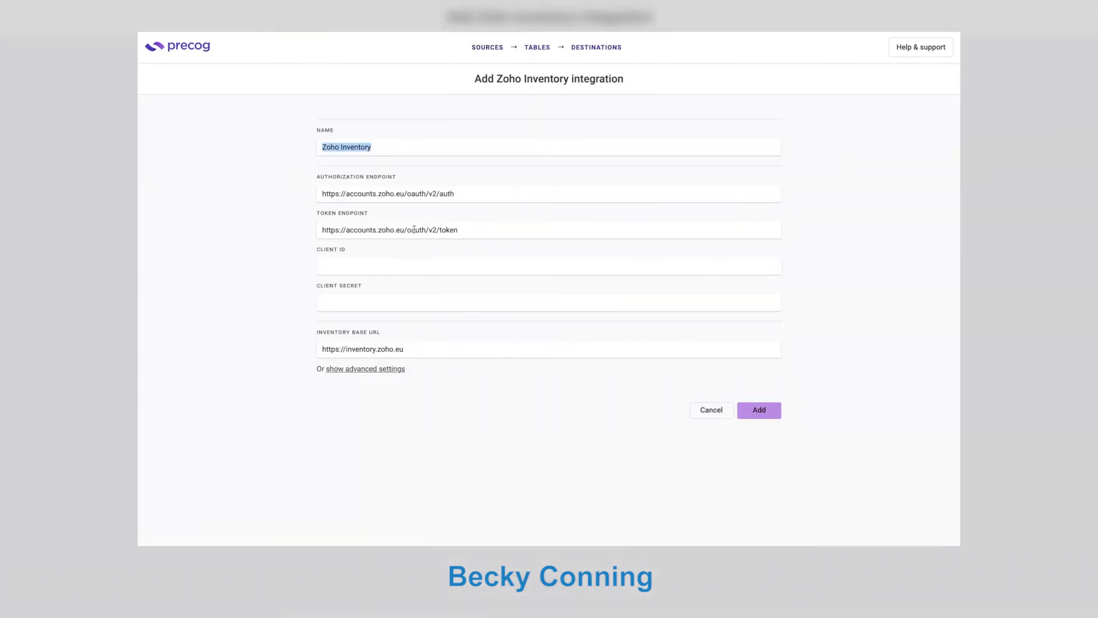
pyautogui.press('Tab')
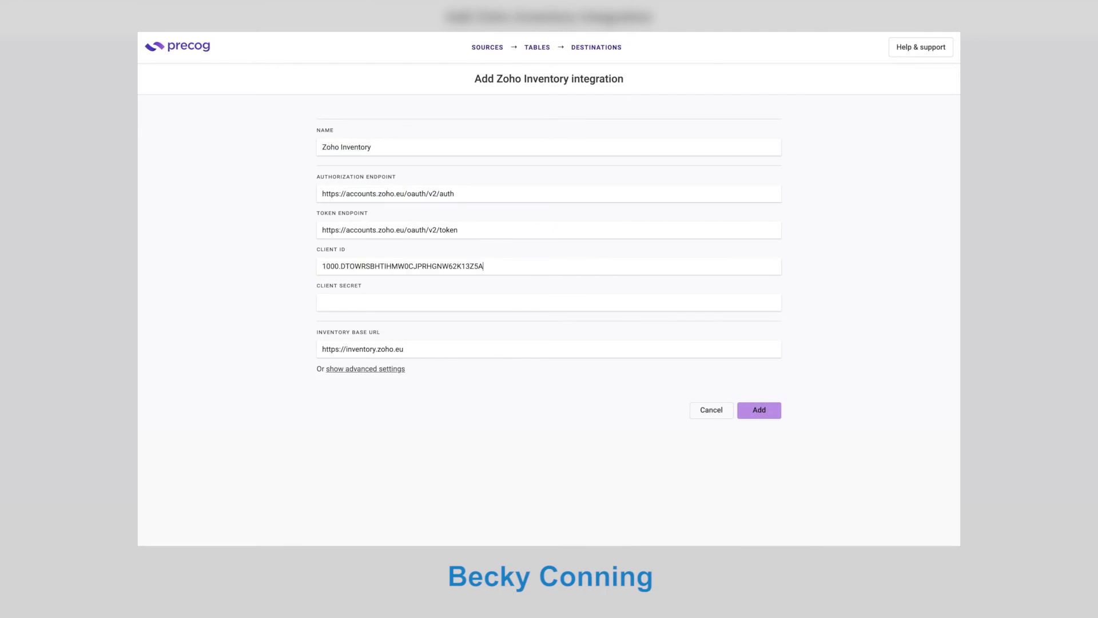
pyautogui.hotkey('ctrl', 'v')
pyautogui.press('Return')
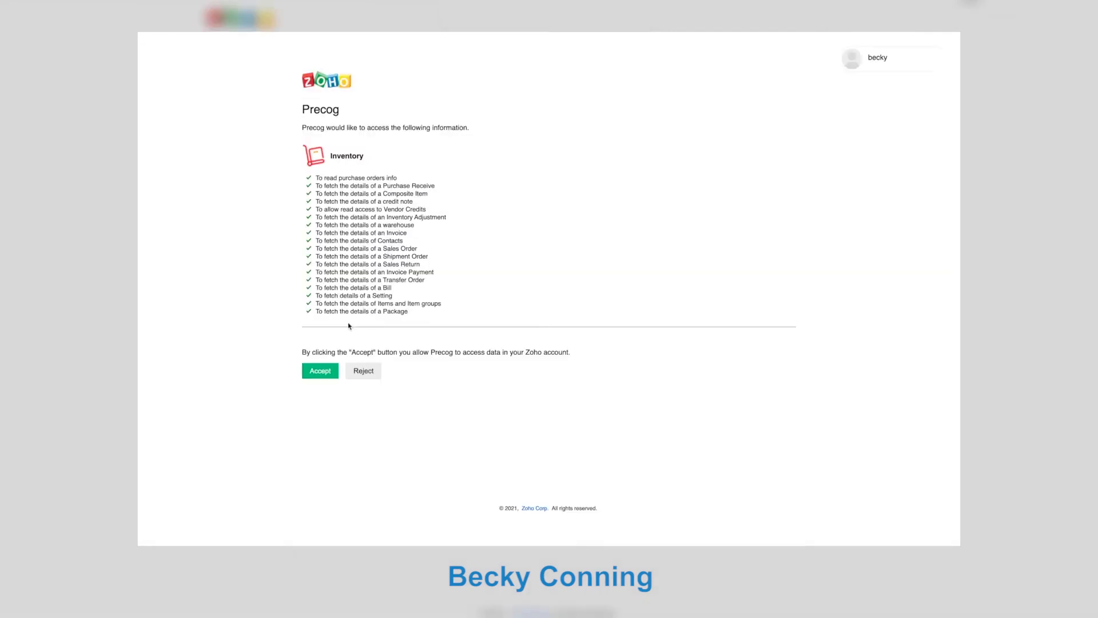
pyautogui.click(320, 371)
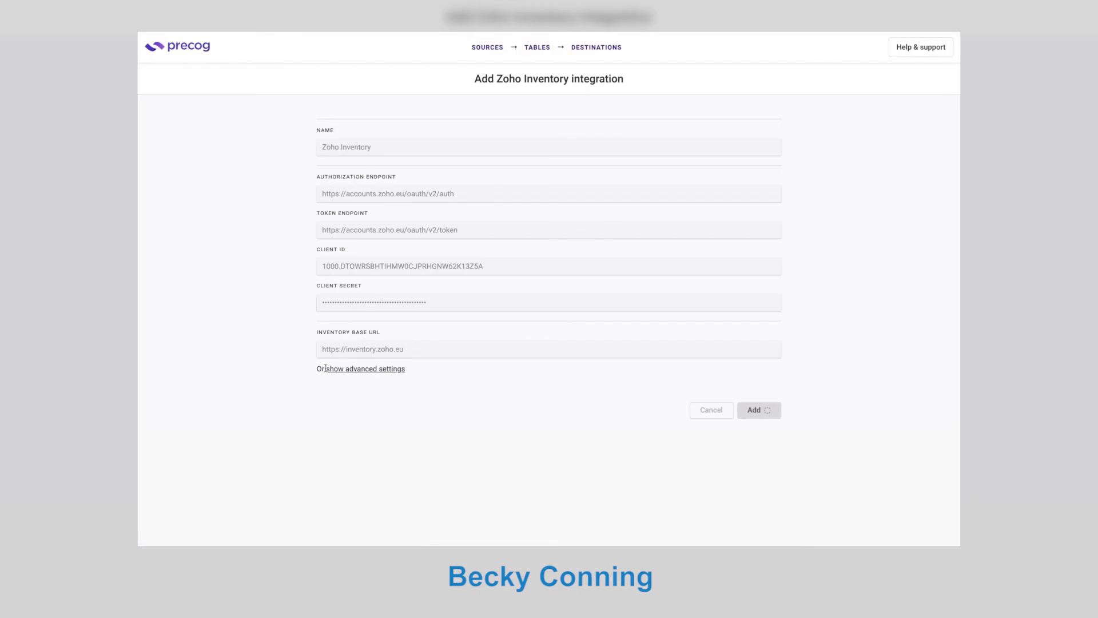
# Build the Zoho Inventory Invoices table with InvoiceId as primary key and return to Sources.
pyautogui.click(225, 220)
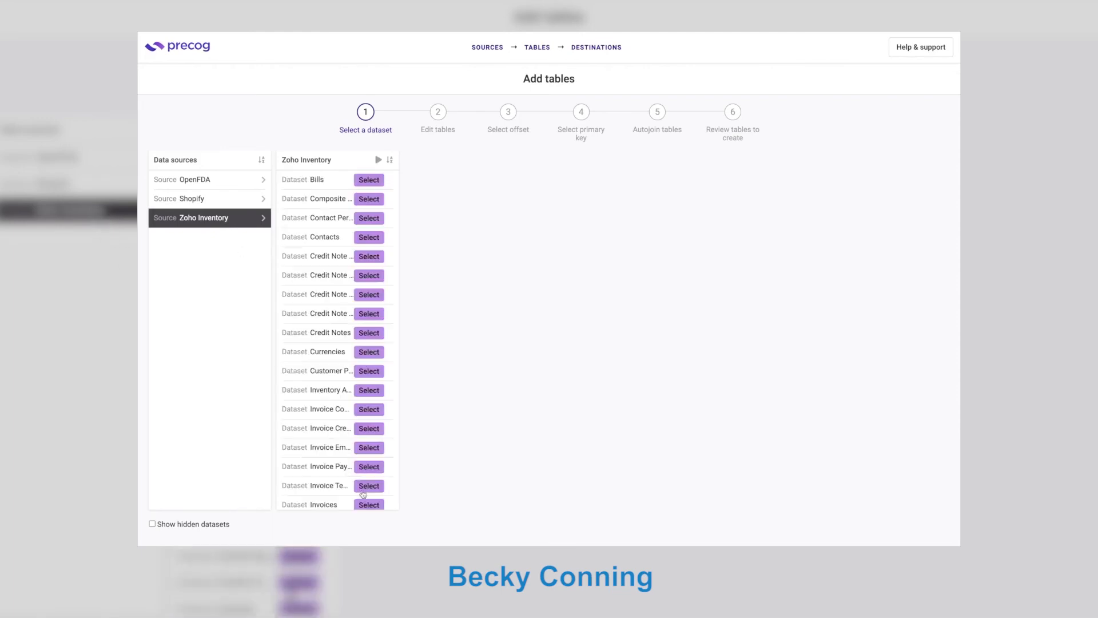
pyautogui.click(367, 505)
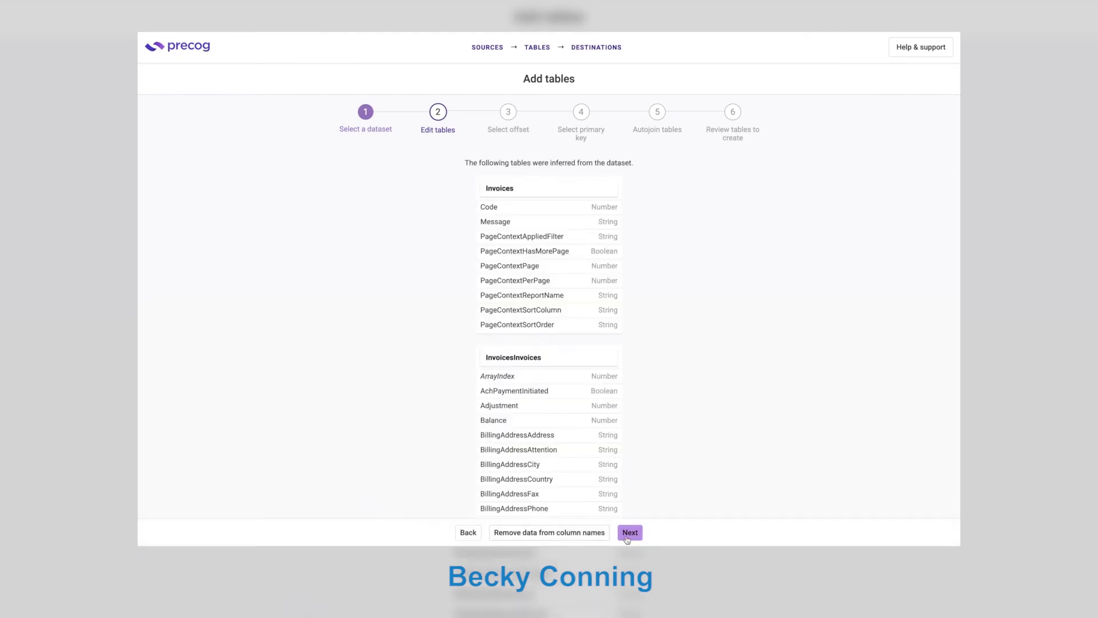
pyautogui.click(629, 532)
pyautogui.click(566, 532)
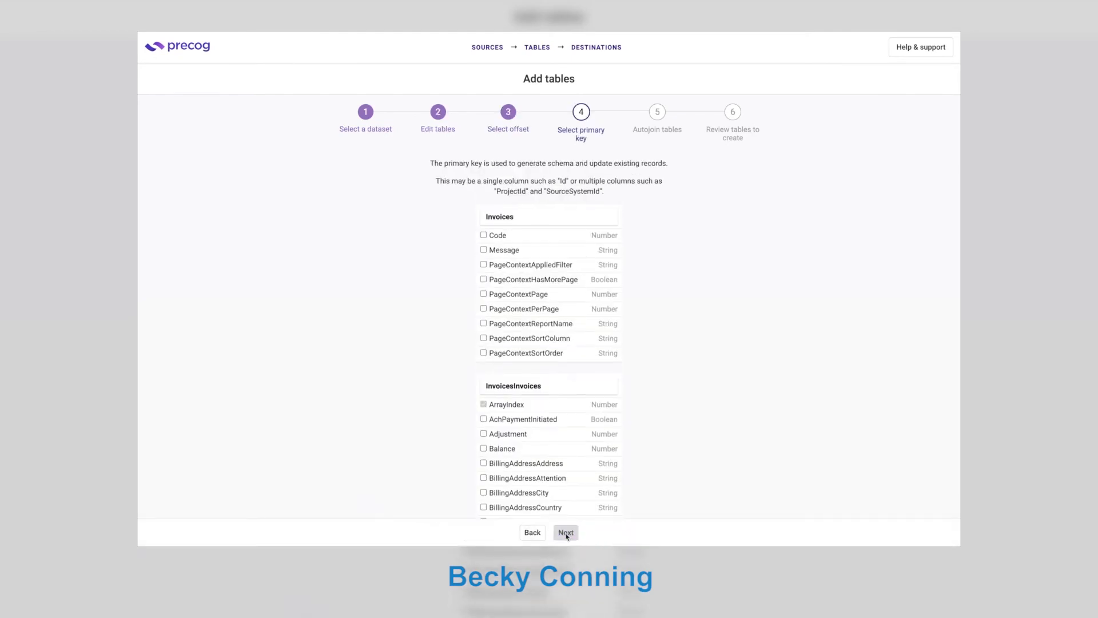
pyautogui.scroll(-3, 541, 466)
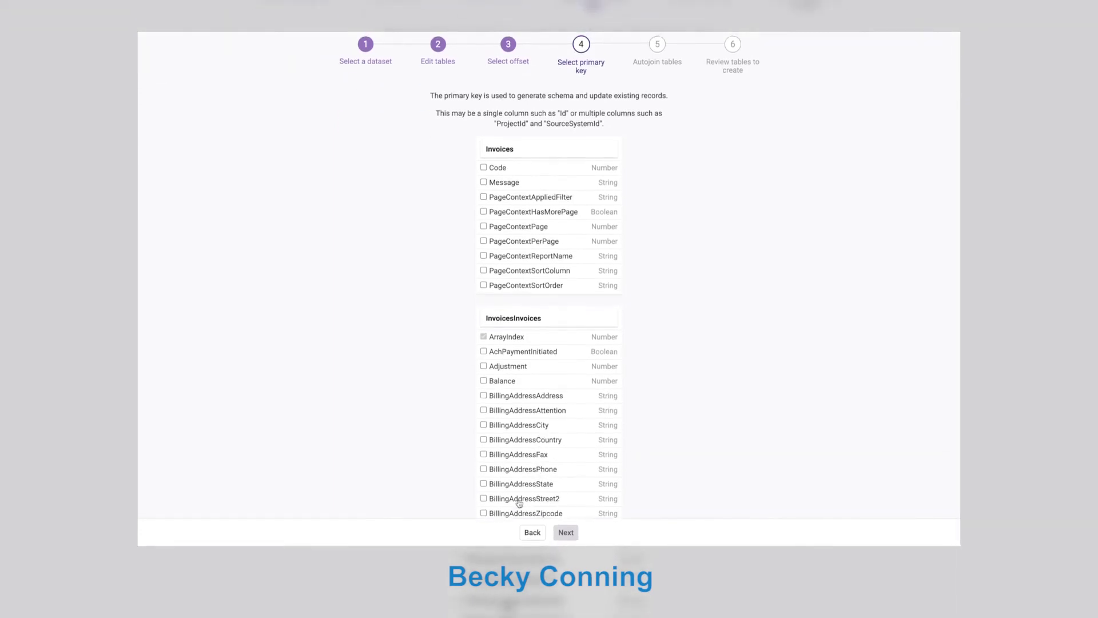
pyautogui.scroll(-15, 518, 503)
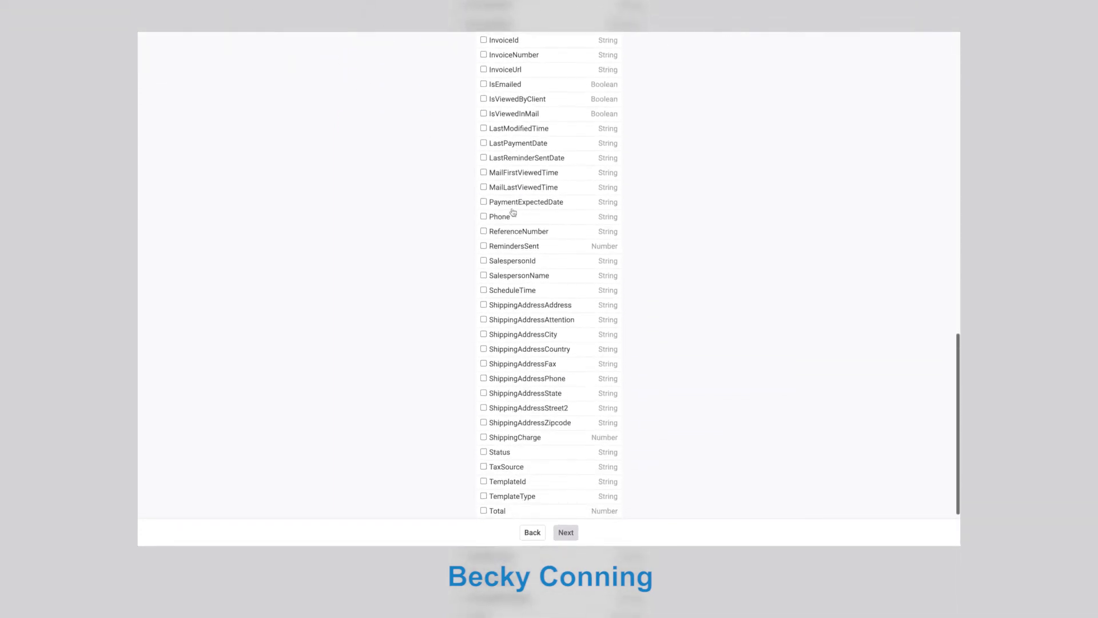
pyautogui.click(502, 45)
pyautogui.click(567, 530)
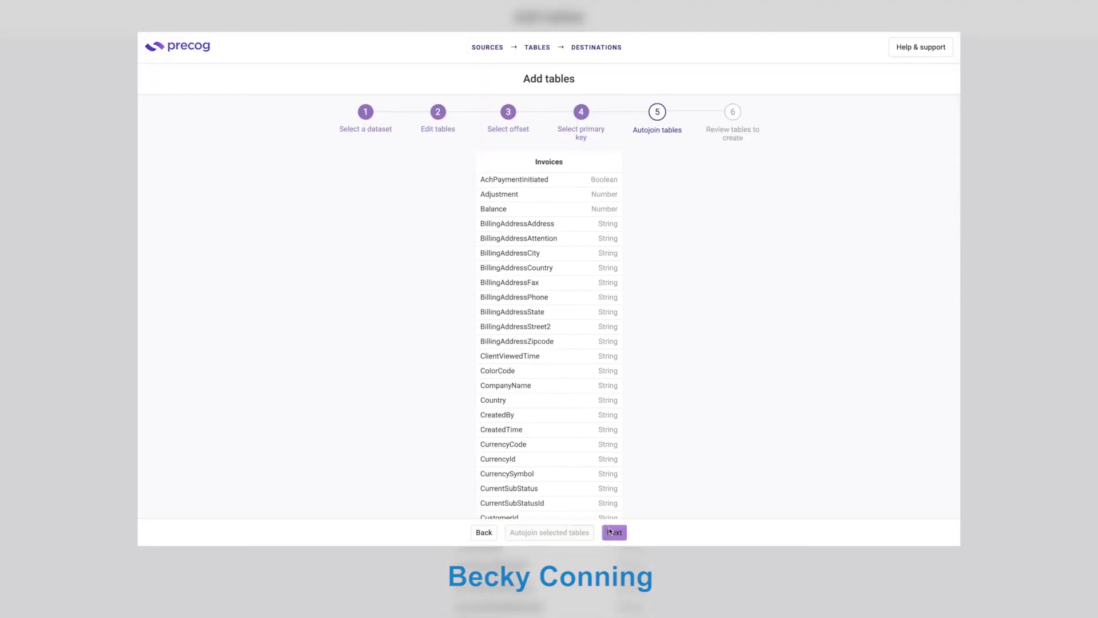
pyautogui.click(574, 533)
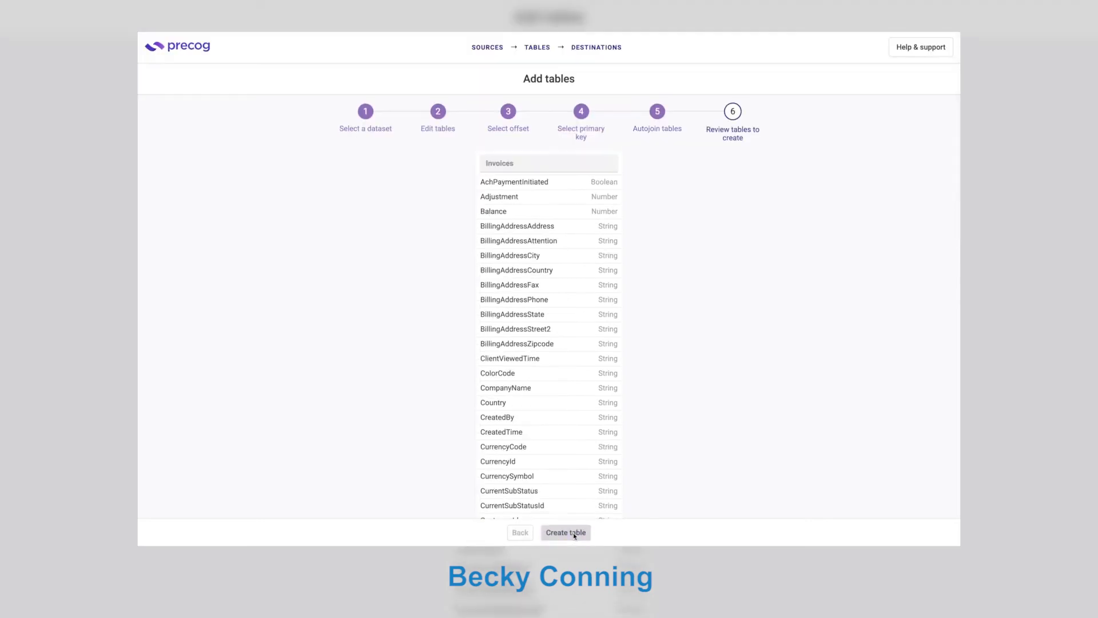
pyautogui.click(478, 48)
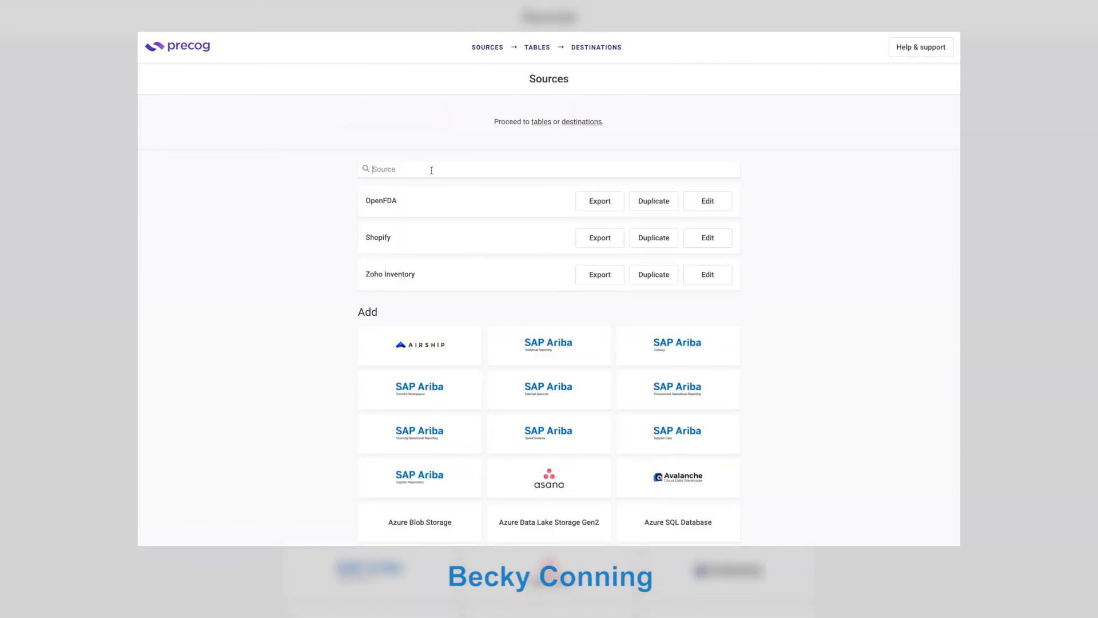
# Add HubSpot as a new Precog source.
pyautogui.write('hubspot')
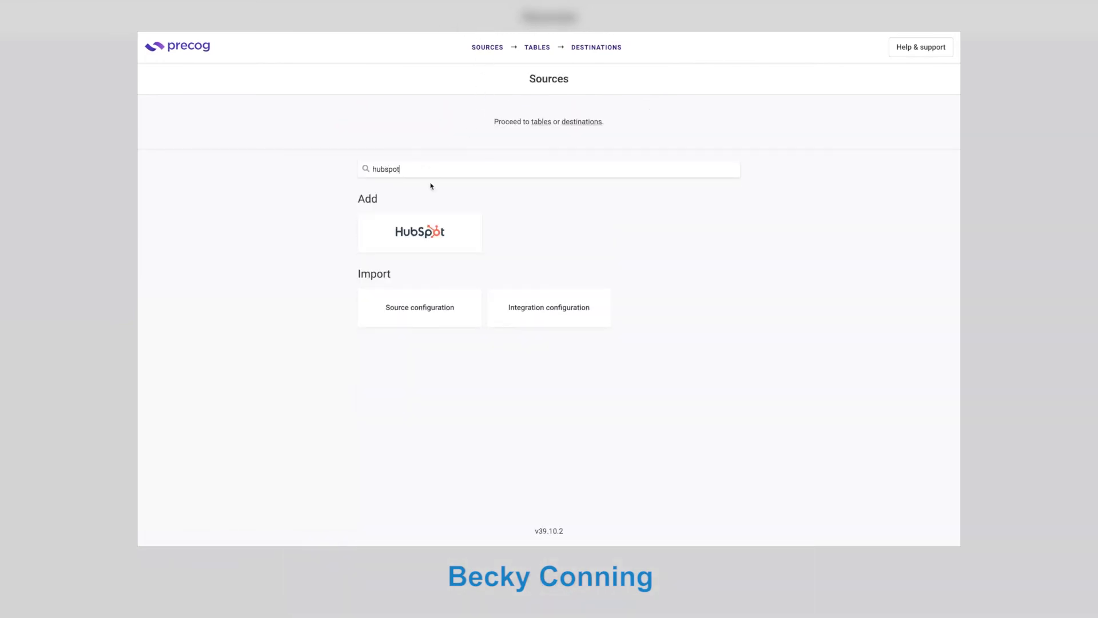
pyautogui.click(430, 229)
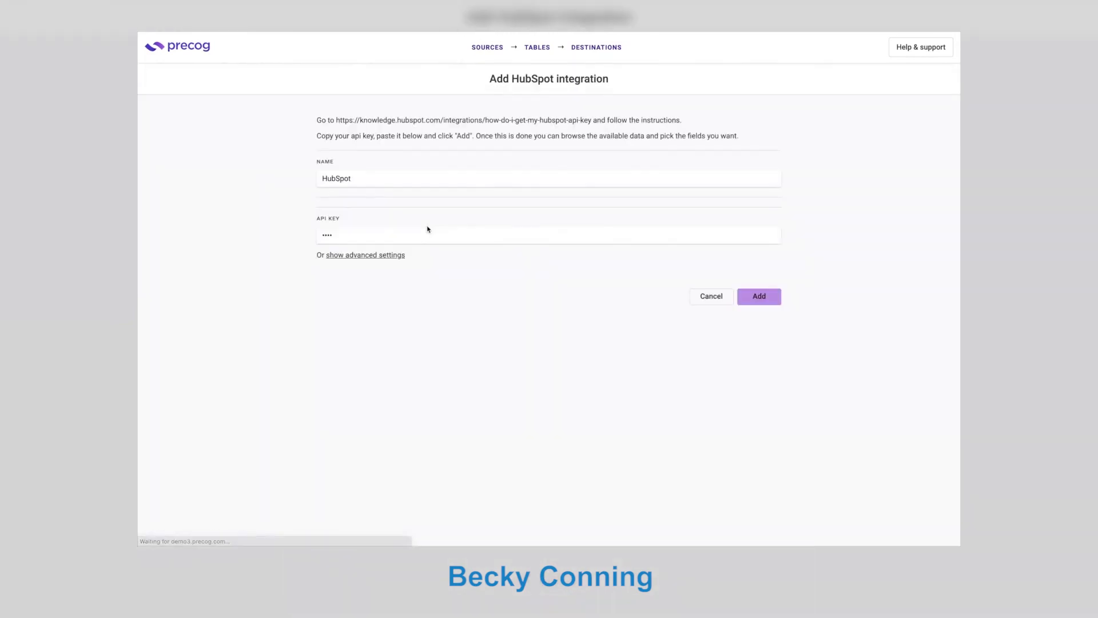
pyautogui.click(763, 300)
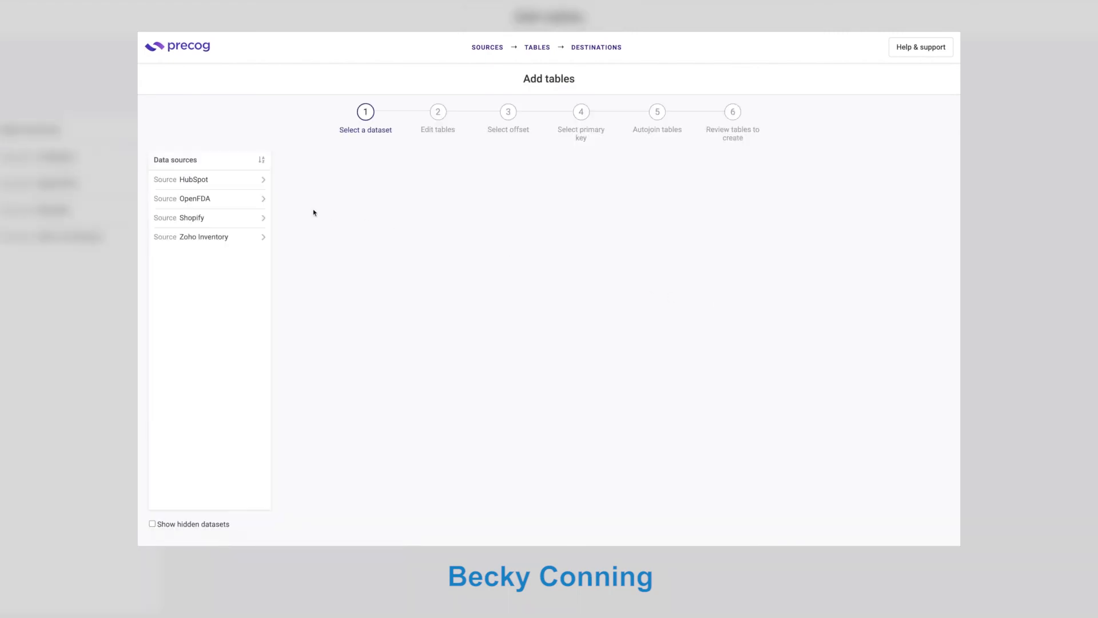
# Create the HubSpot Contacts tables with CanonicalVid as the primary key.
pyautogui.click(244, 186)
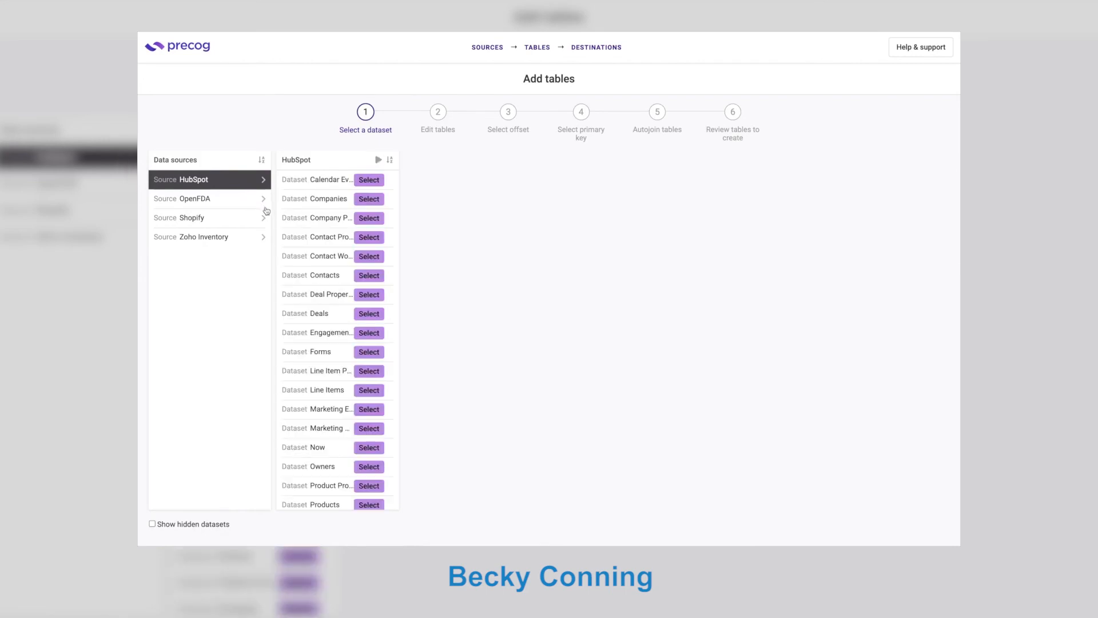
pyautogui.click(369, 275)
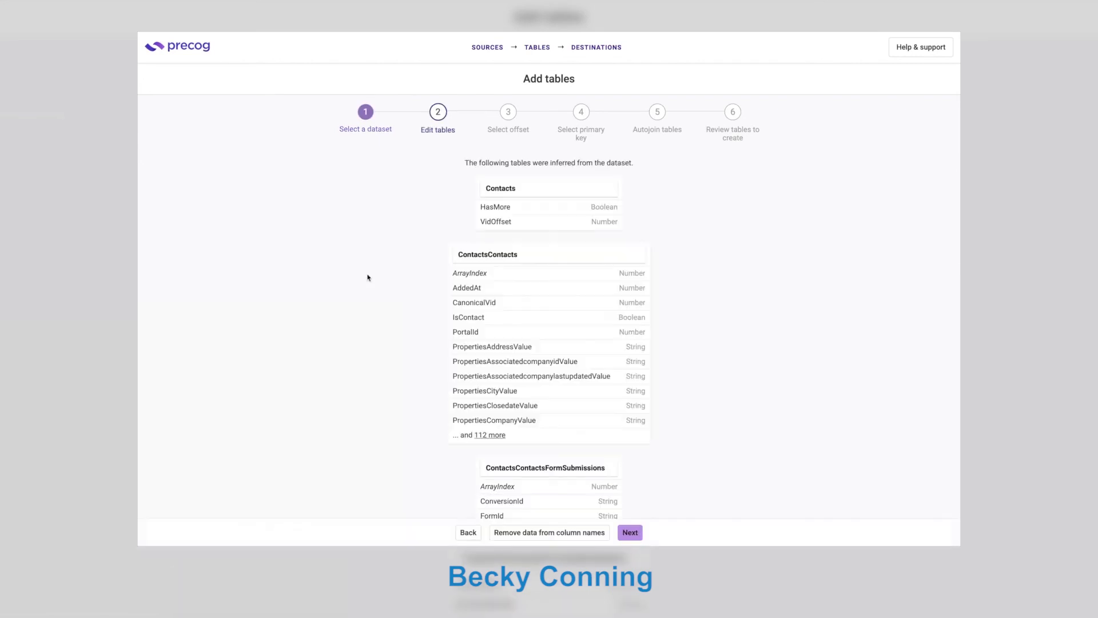
pyautogui.click(629, 532)
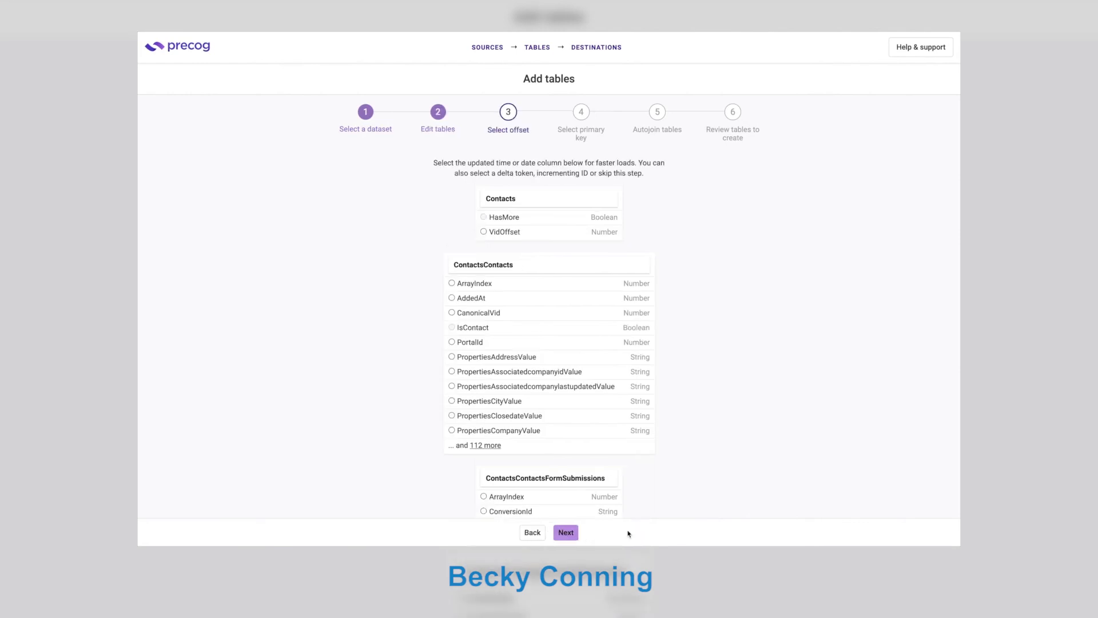
pyautogui.click(566, 532)
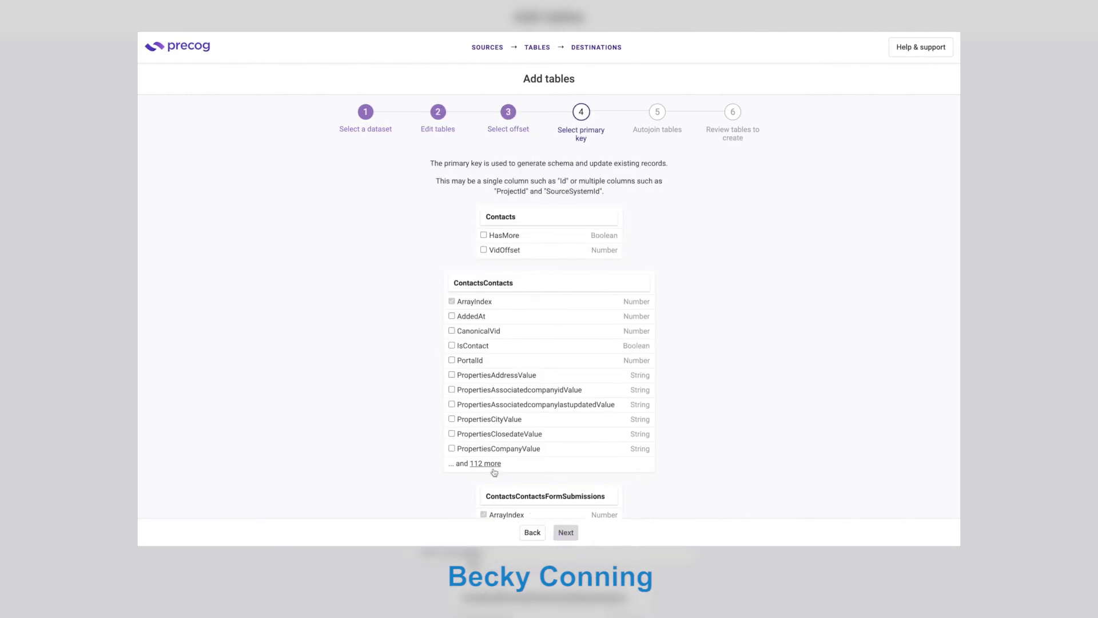
pyautogui.click(466, 330)
pyautogui.click(566, 532)
pyautogui.click(612, 532)
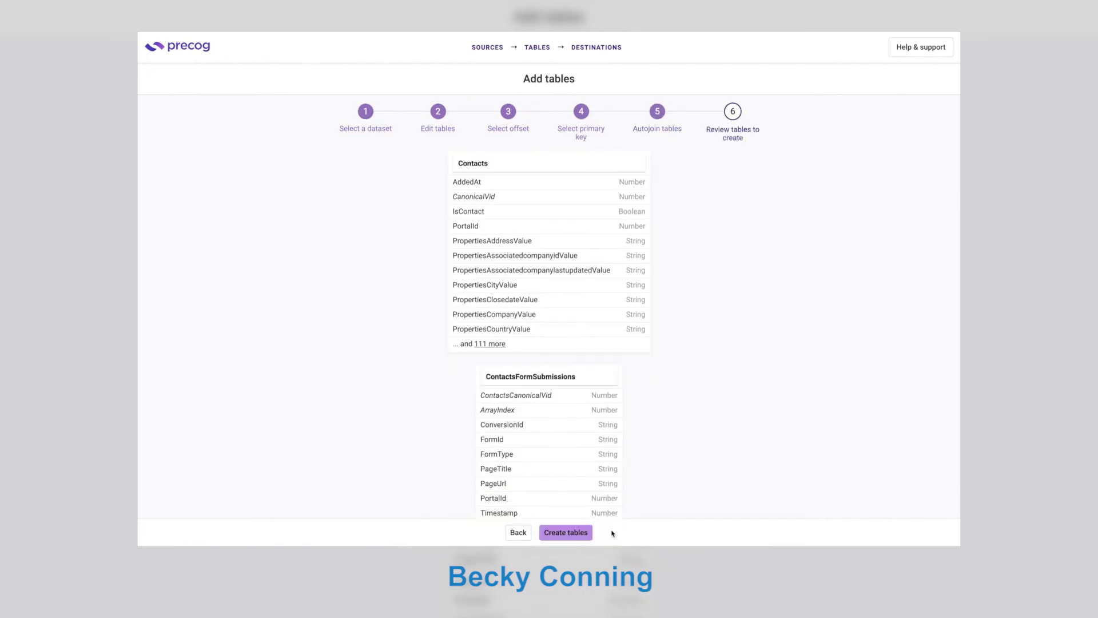
pyautogui.click(576, 535)
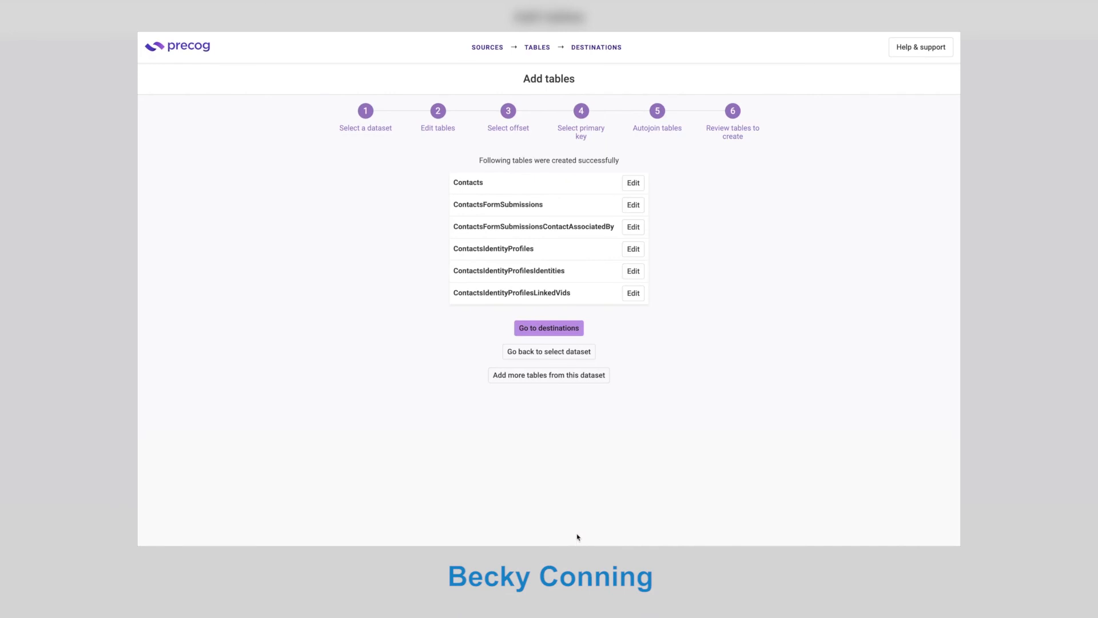
# Generate and copy an access link for the ContactsFormSubmissions table.
pyautogui.click(550, 327)
pyautogui.click(466, 280)
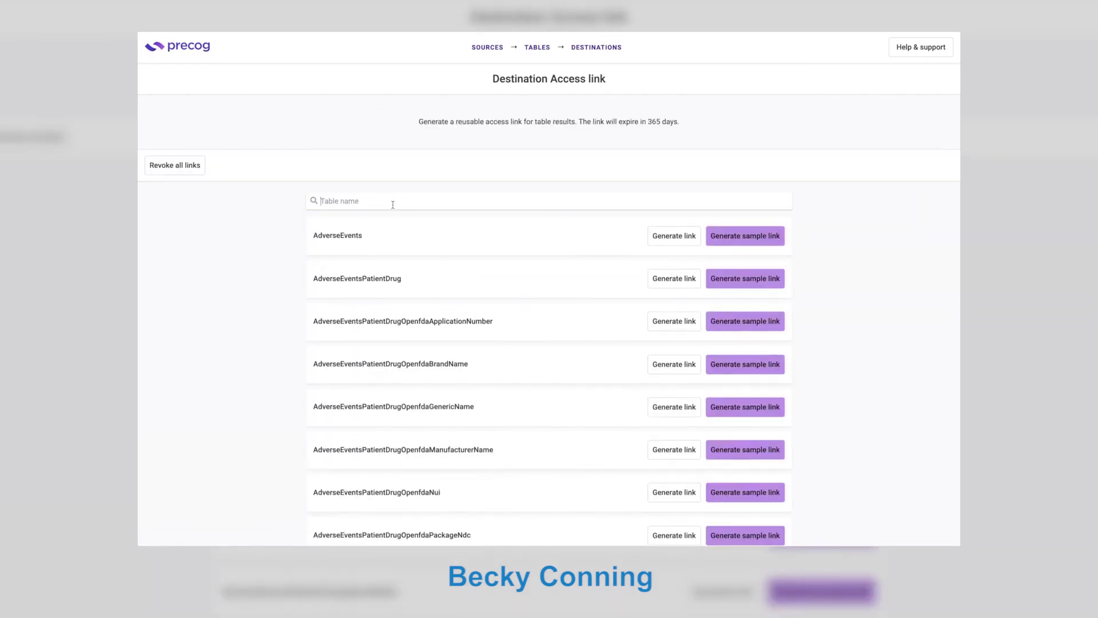
pyautogui.write('form')
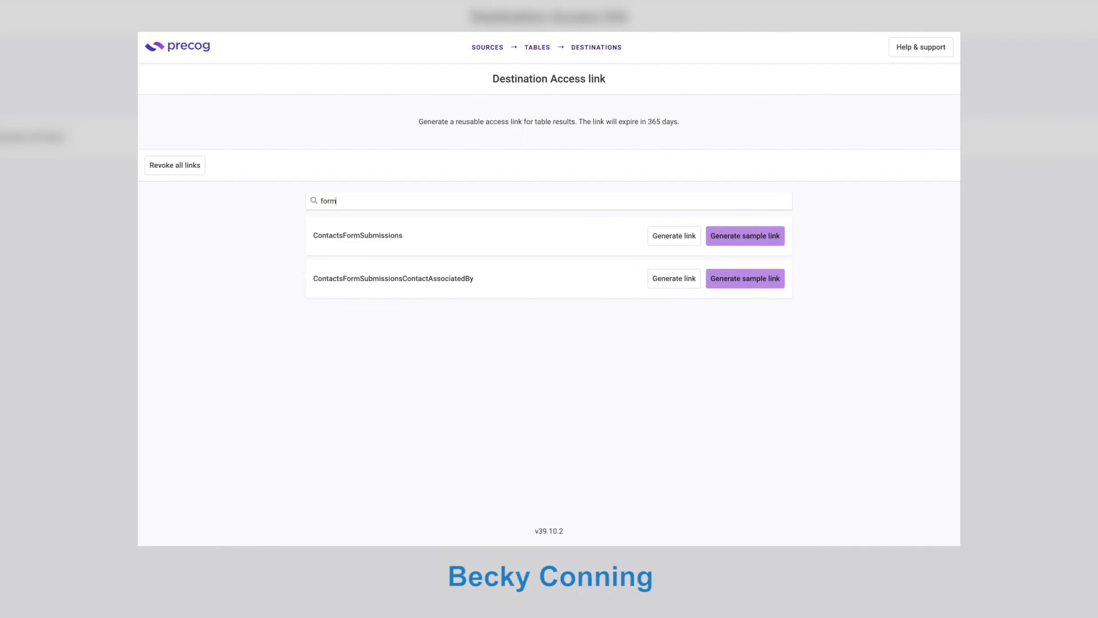
pyautogui.click(658, 236)
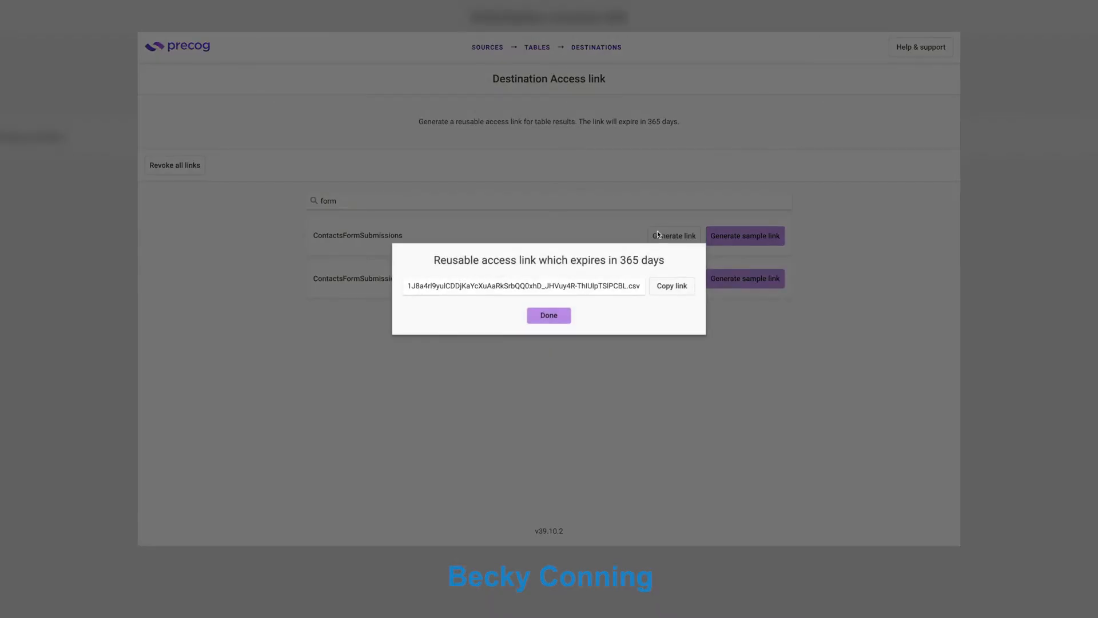
pyautogui.click(679, 286)
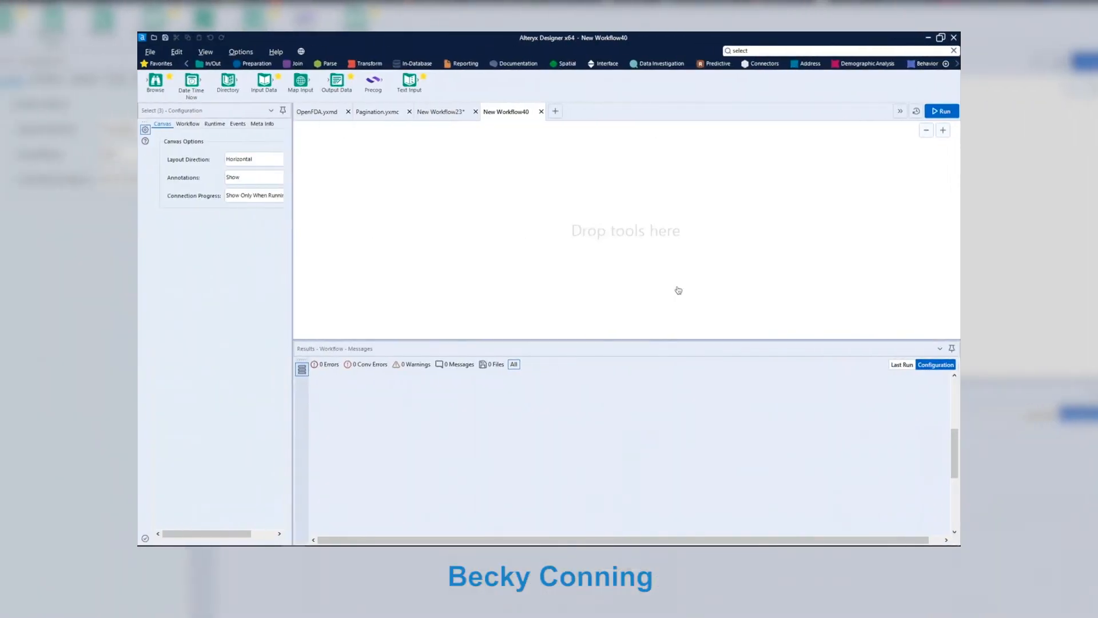
# Place a Precog tool holding the ContactsFormSubmissions link, then a second Precog tool below it.
pyautogui.moveTo(373, 86); pyautogui.dragTo(387, 179)
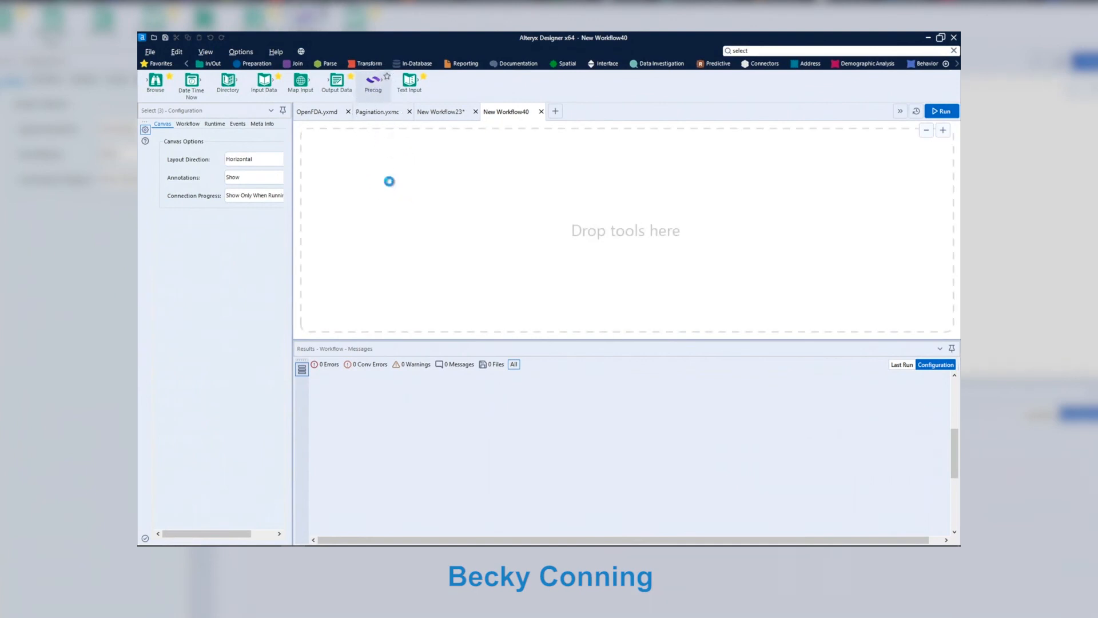
pyautogui.hotkey('ctrl', 'v')
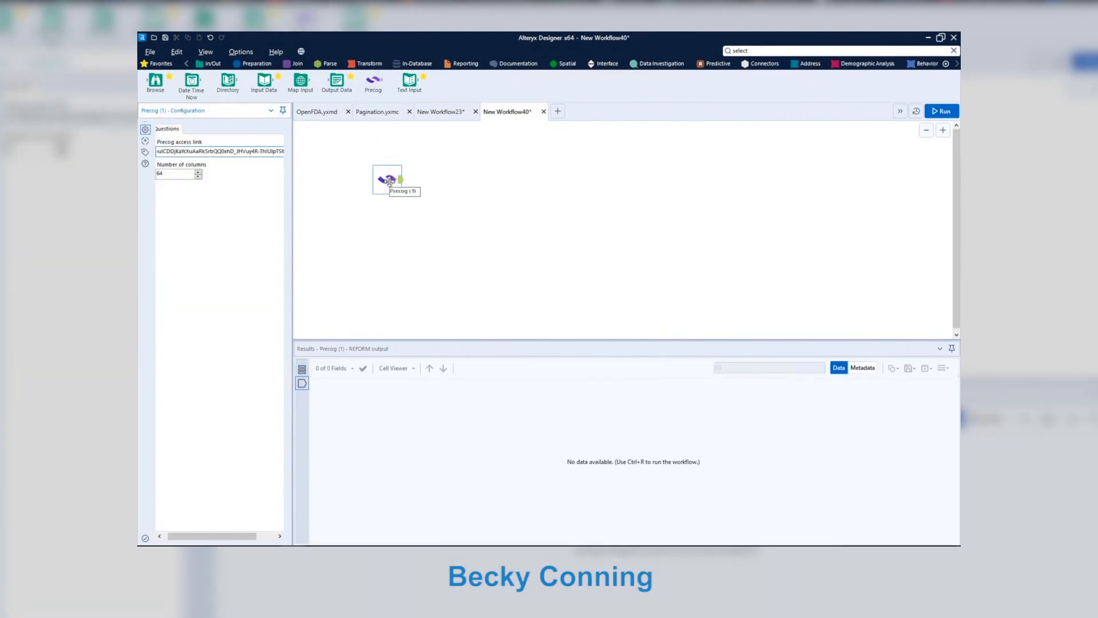
pyautogui.moveTo(373, 81); pyautogui.dragTo(409, 143)
pyautogui.moveTo(435, 218); pyautogui.dragTo(433, 220)
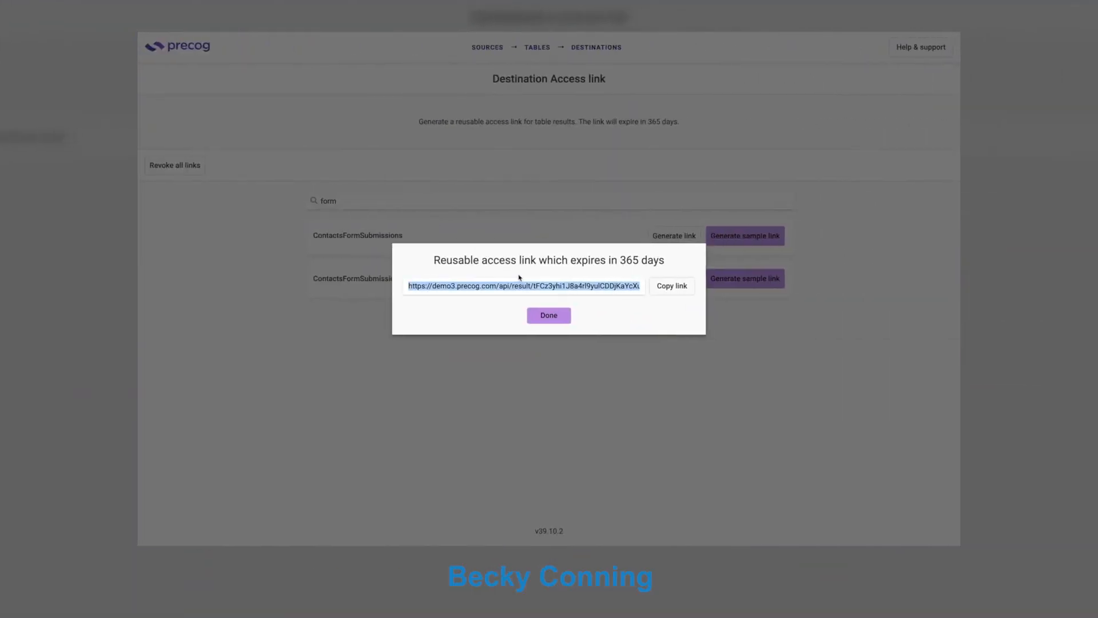
# Search 'orders', then generate and copy the Orders table access link.
pyautogui.click(548, 316)
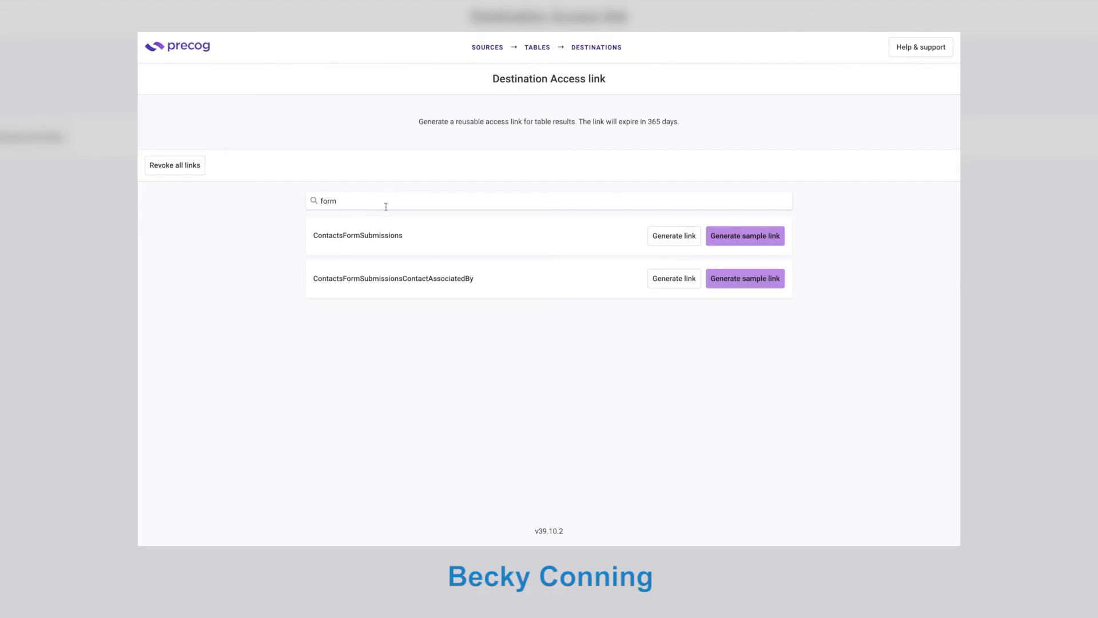
pyautogui.press('super+a')
pyautogui.write('orders')
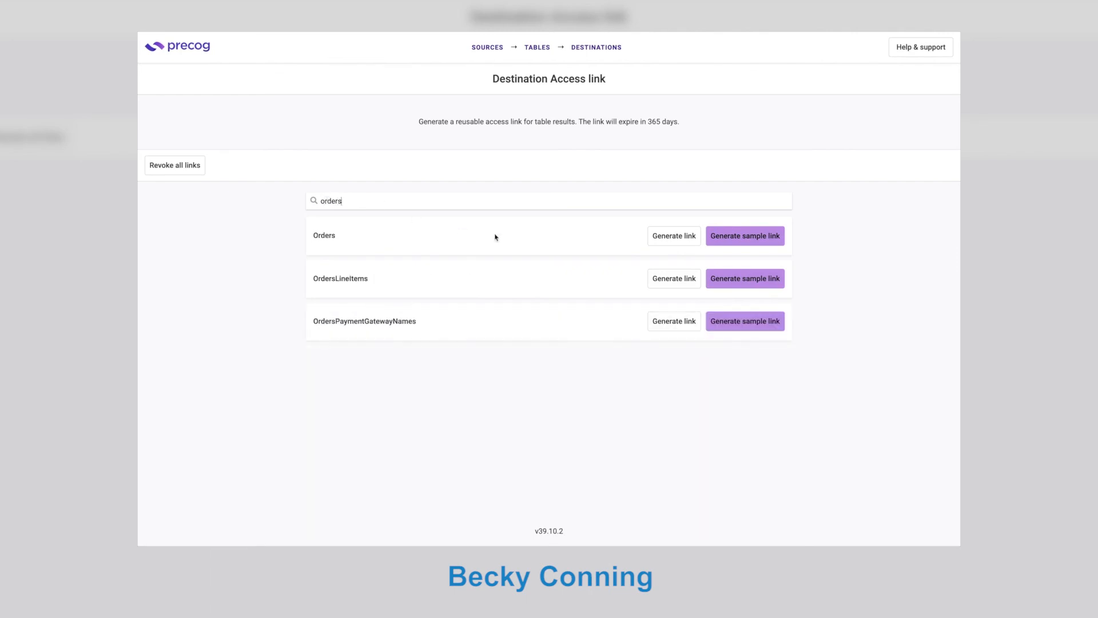
pyautogui.click(670, 241)
pyautogui.click(672, 286)
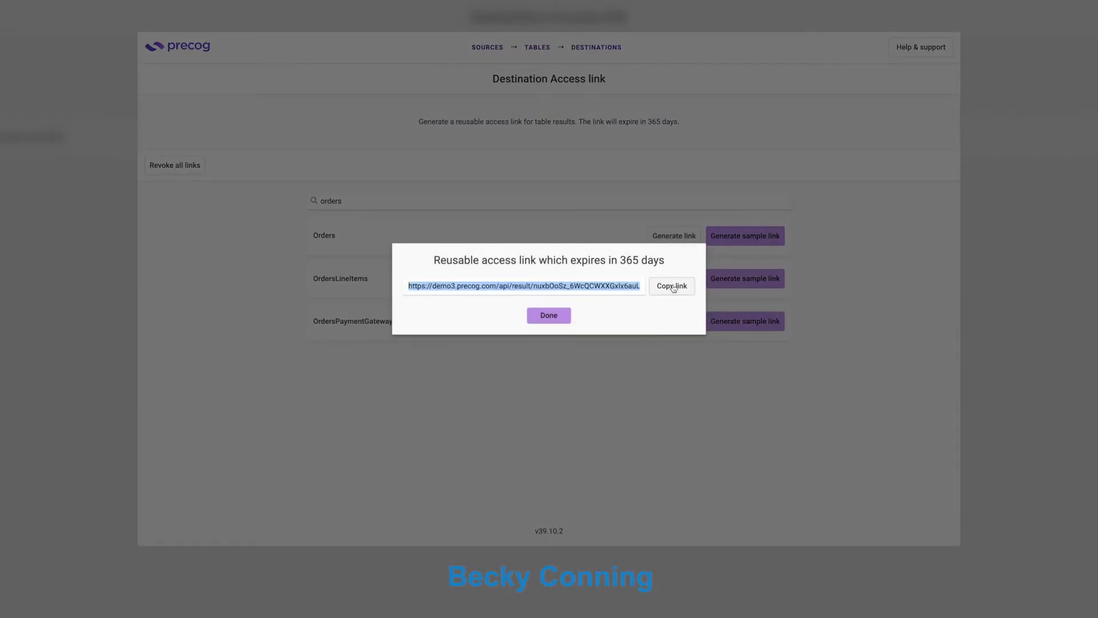
pyautogui.hotkey('ctrl', 'Left')
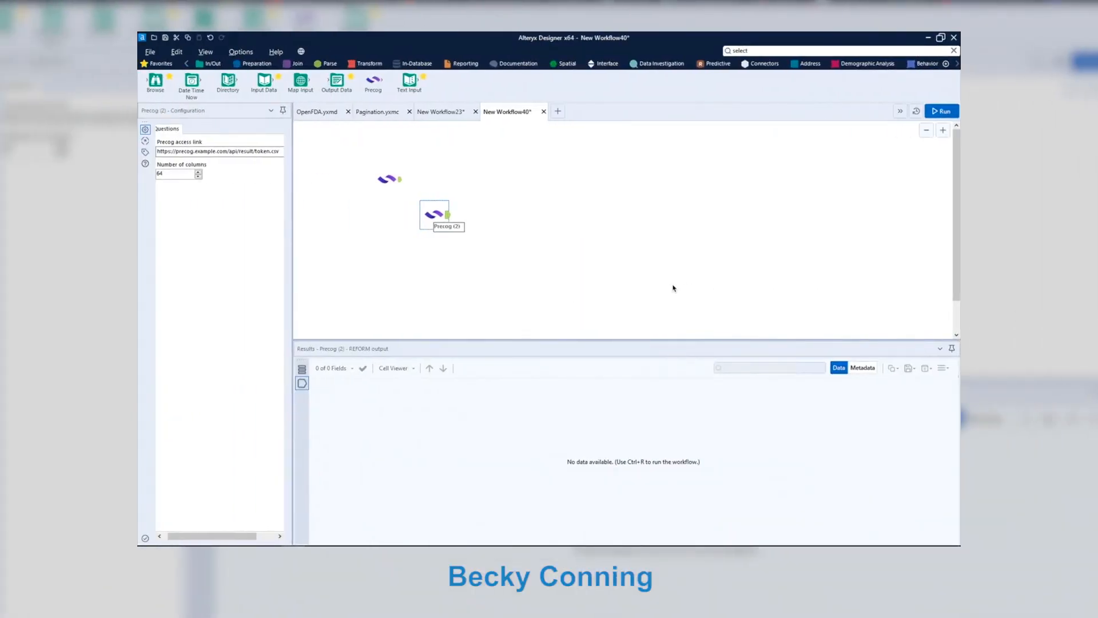
# Paste the Orders access link into the second Precog tool and set Number of columns to 128.
pyautogui.click(245, 152)
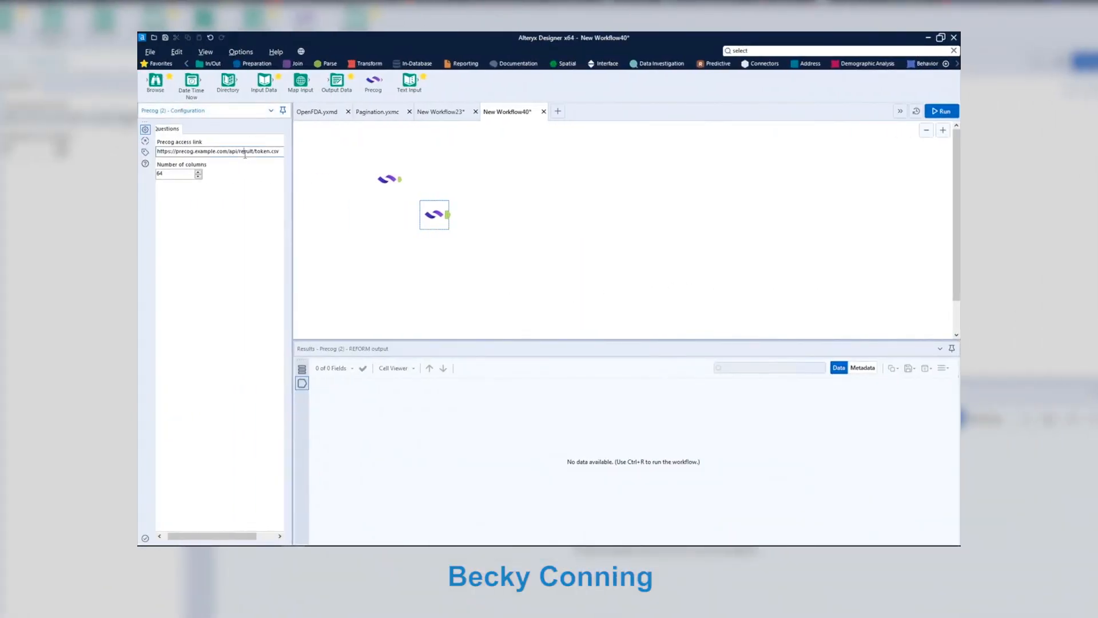
pyautogui.hotkey('ctrl', 'a')
pyautogui.hotkey('ctrl', 'v')
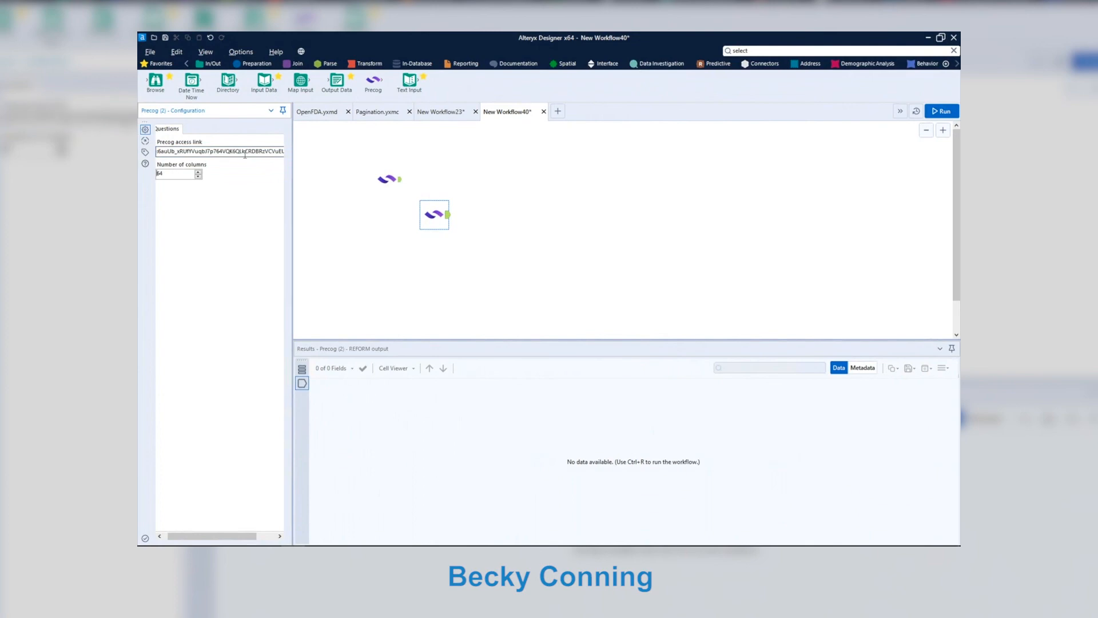
pyautogui.press('Tab')
pyautogui.write('128')
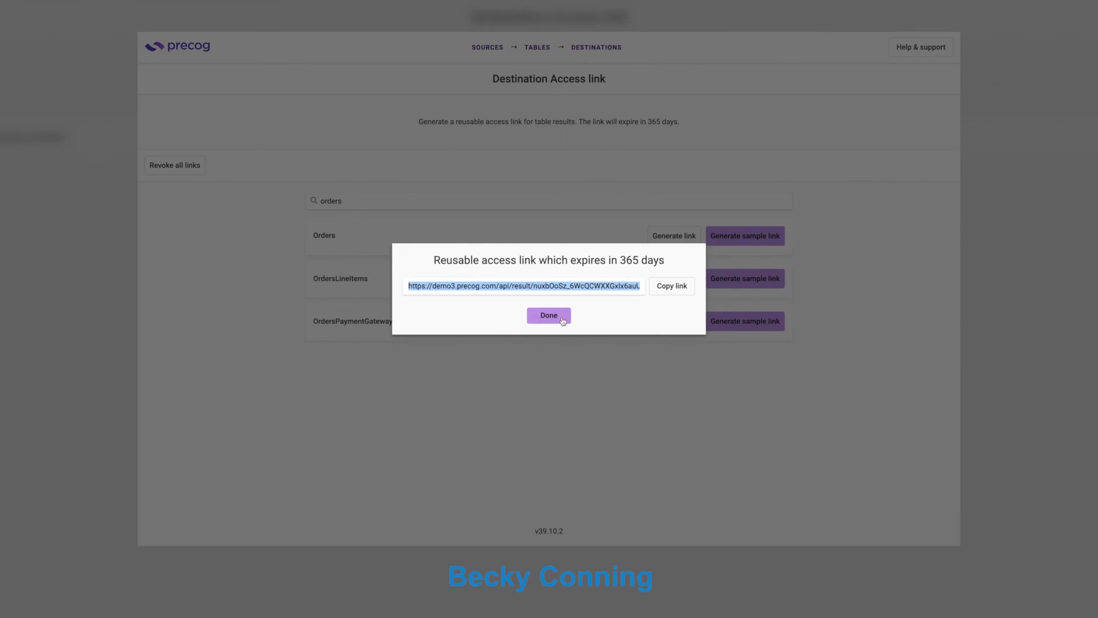
# In Precog, search 'invoice', then generate and copy the Invoices access link.
pyautogui.click(554, 318)
pyautogui.press('BackSpace')
pyautogui.press('BackSpace')
pyautogui.press('BackSpace')
pyautogui.press('BackSpace')
pyautogui.press('BackSpace')
pyautogui.press('BackSpace')
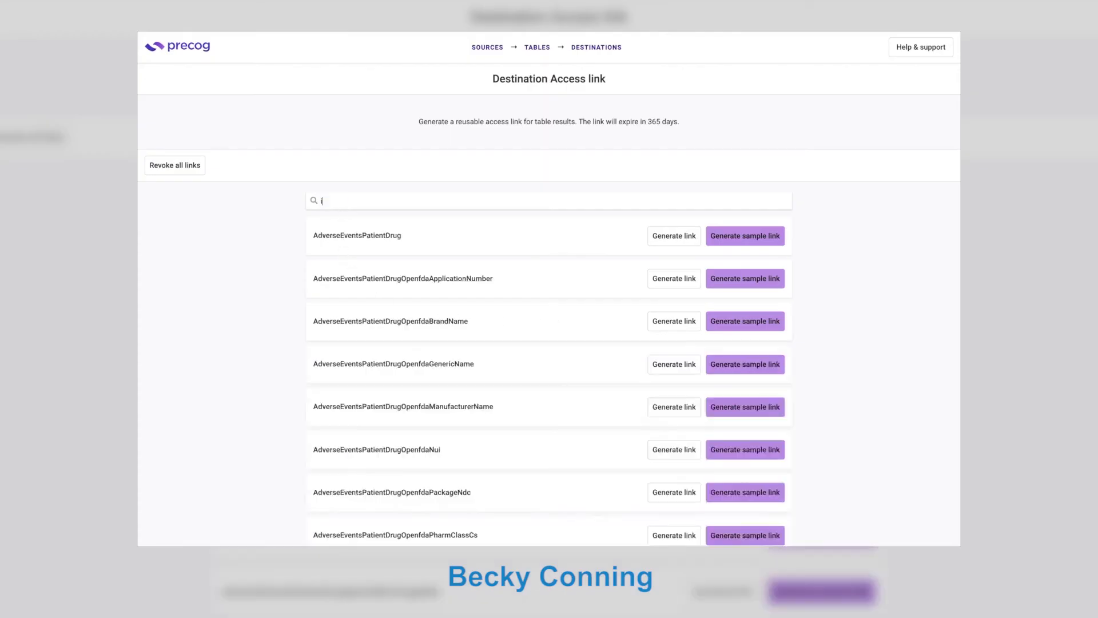
pyautogui.write('invoice')
pyautogui.click(670, 239)
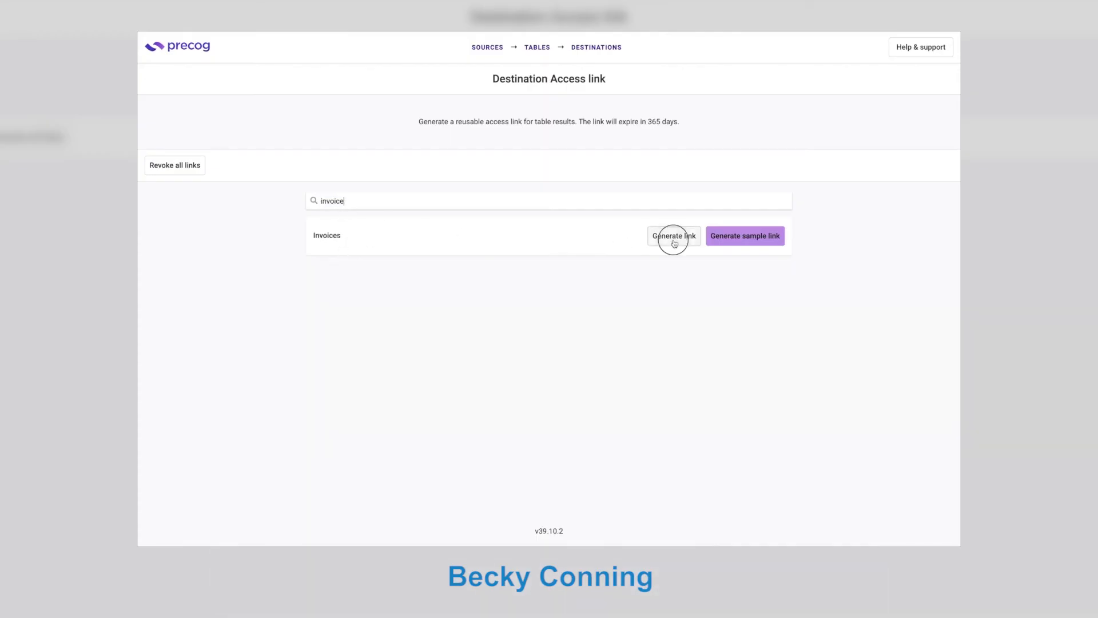
pyautogui.click(675, 286)
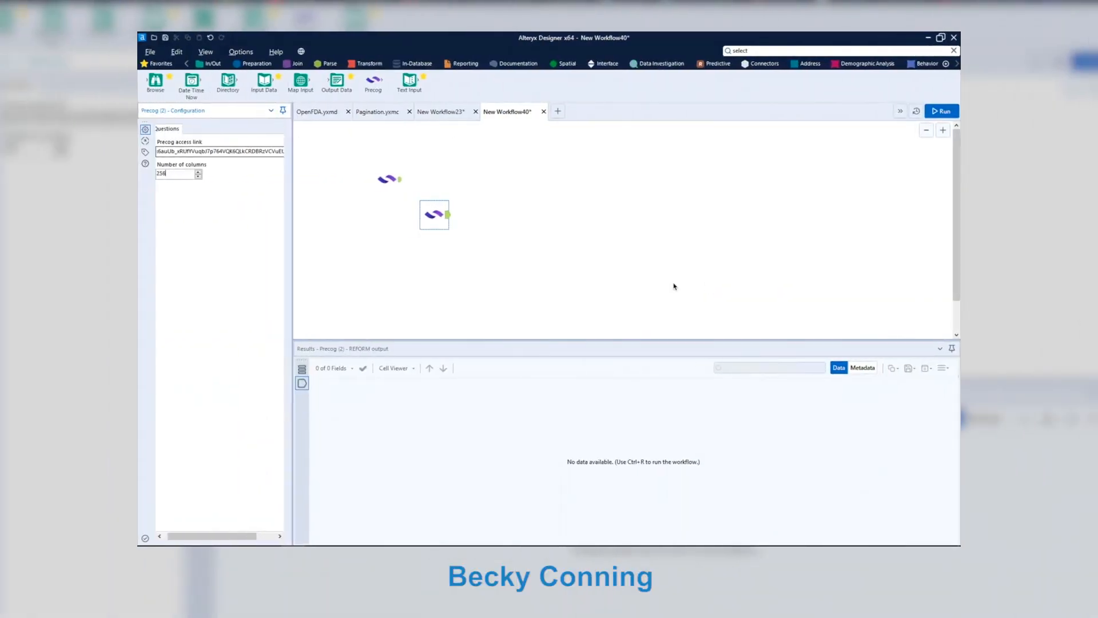
# Add a third Precog tool with the Invoices link and 256 columns, then run the workflow.
pyautogui.moveTo(373, 80); pyautogui.dragTo(491, 257)
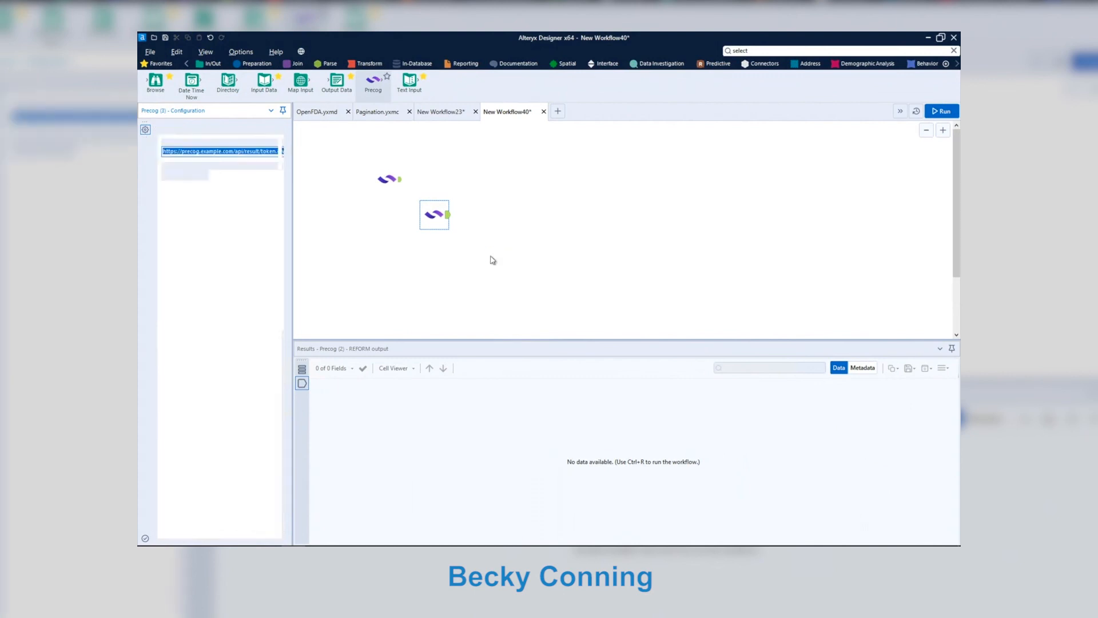
pyautogui.tripleClick(240, 150)
pyautogui.hotkey('ctrl', 'v')
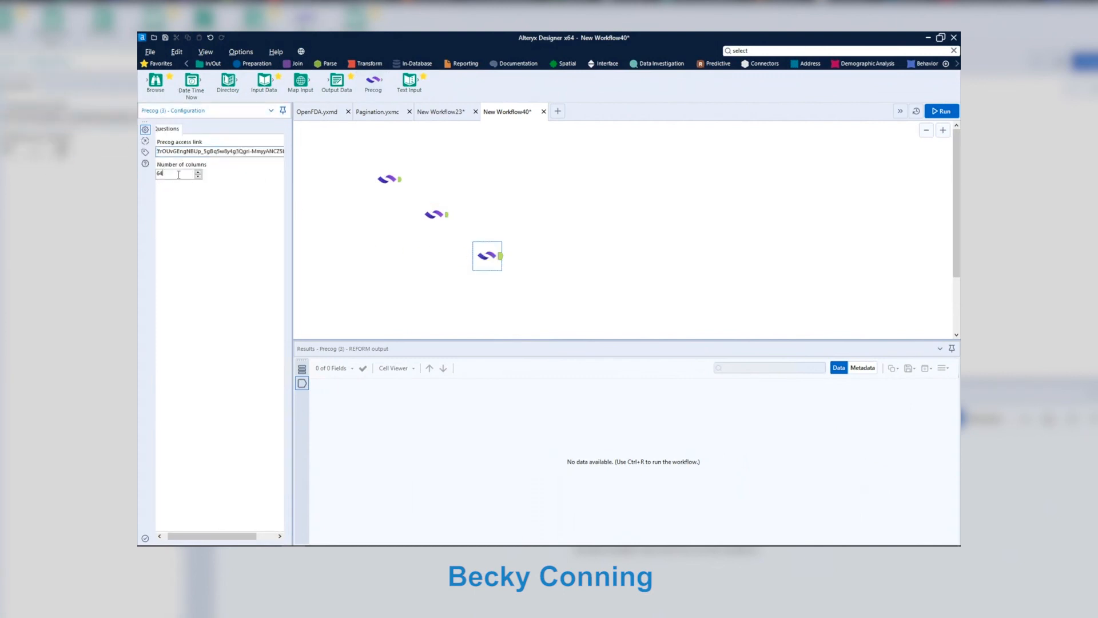
pyautogui.press('BackSpace')
pyautogui.press('BackSpace')
pyautogui.write('256')
pyautogui.click(938, 111)
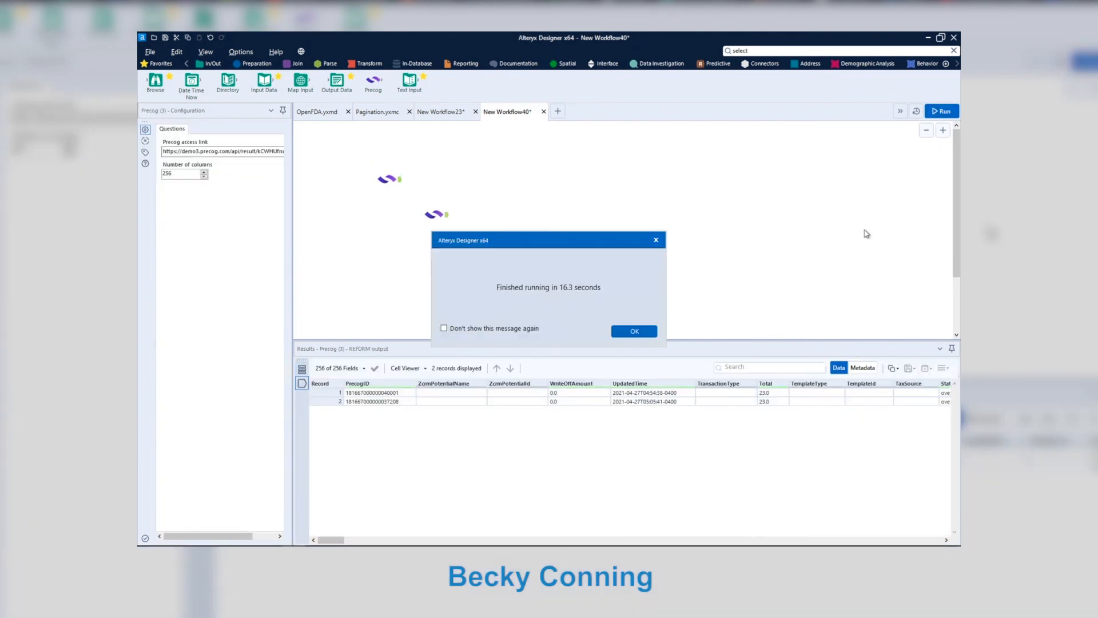
# Dismiss the run-complete message and preview the Orders and ContactsFormSubmissions tool results.
pyautogui.click(642, 331)
pyautogui.click(435, 220)
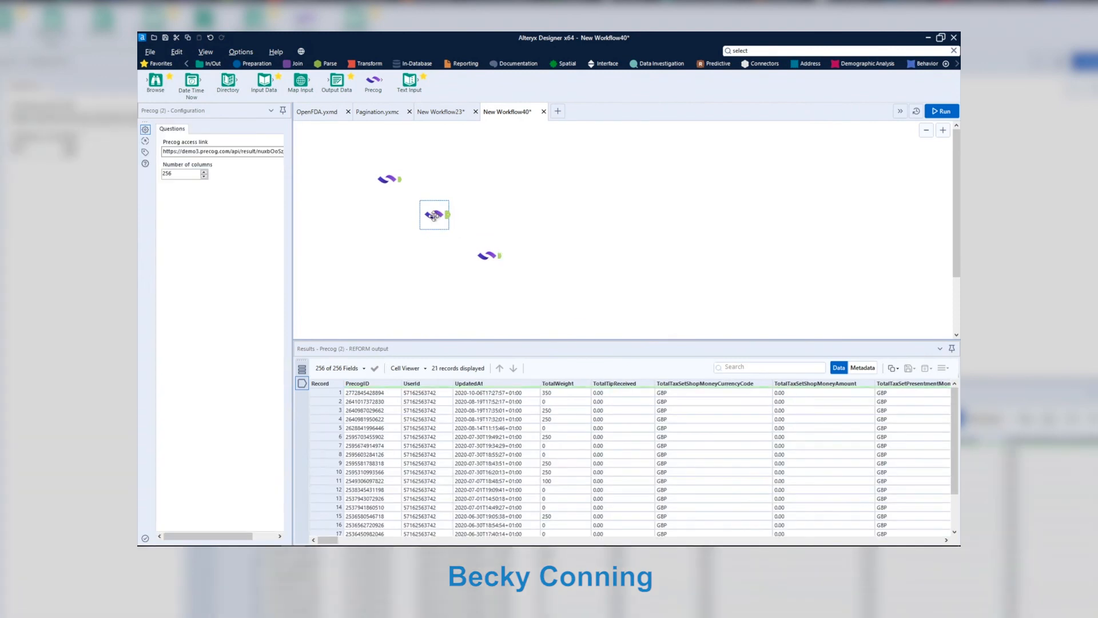
pyautogui.click(390, 183)
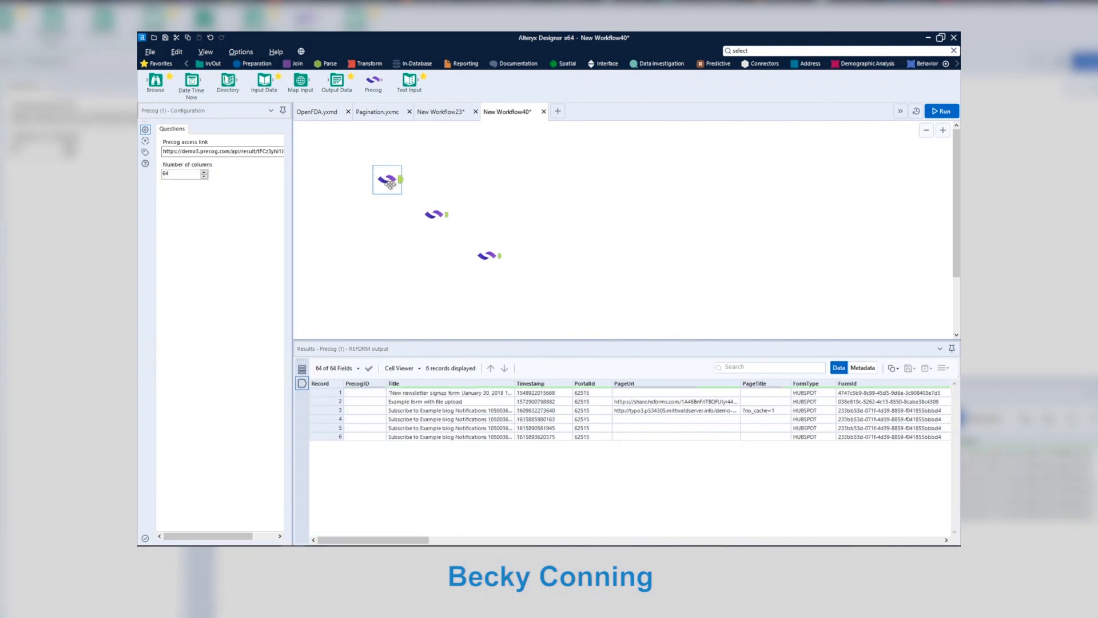